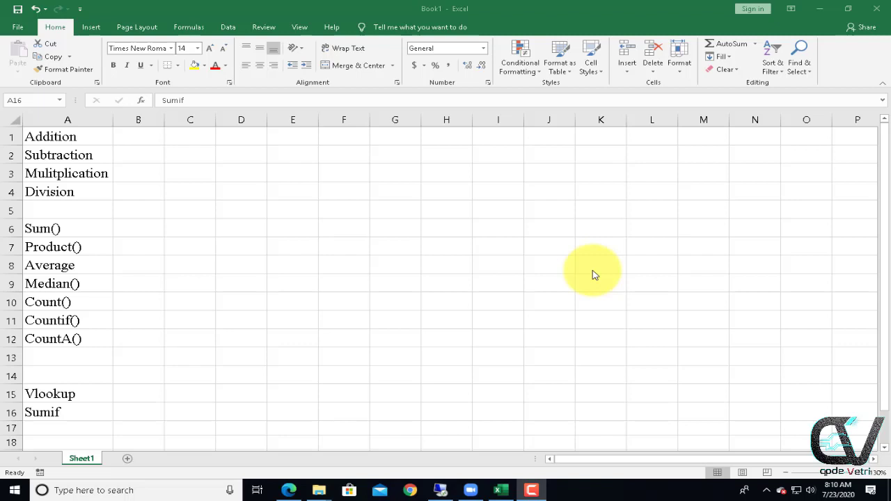
{"action": "left_click", "coordinate": [87, 153]}
{"action": "left_click", "coordinate": [101, 174]}
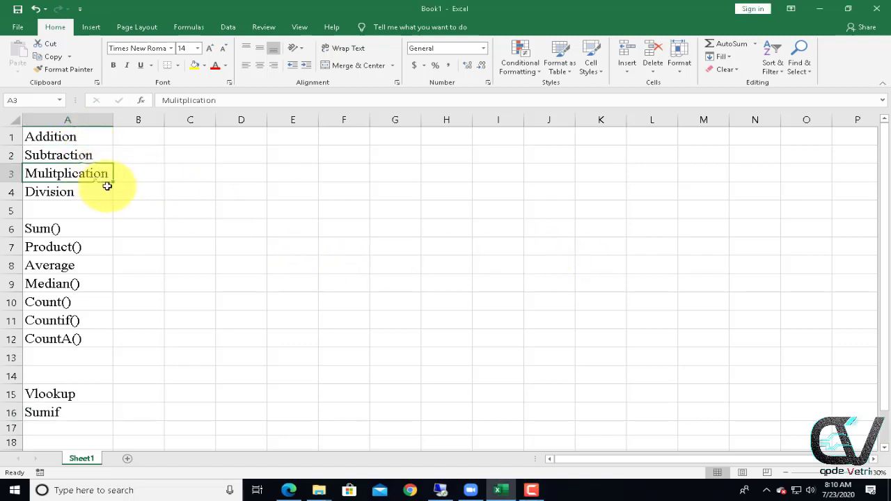
{"action": "left_click", "coordinate": [96, 193]}
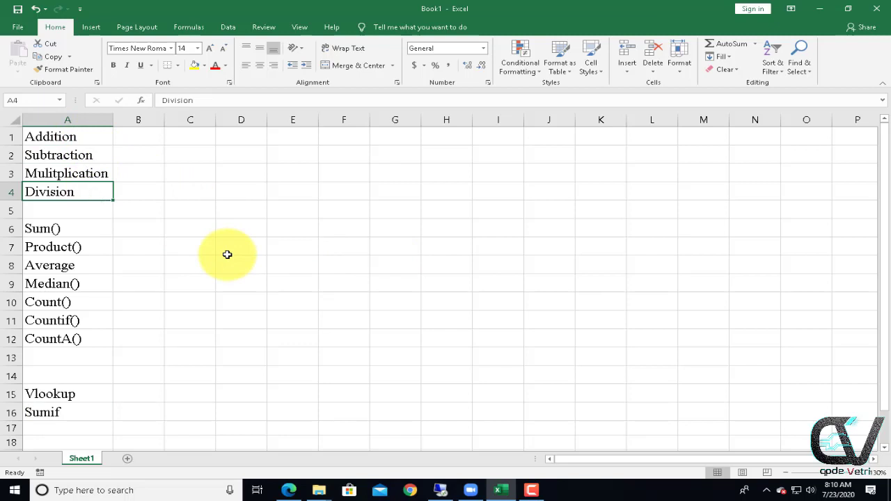
{"action": "left_click", "coordinate": [184, 133]}
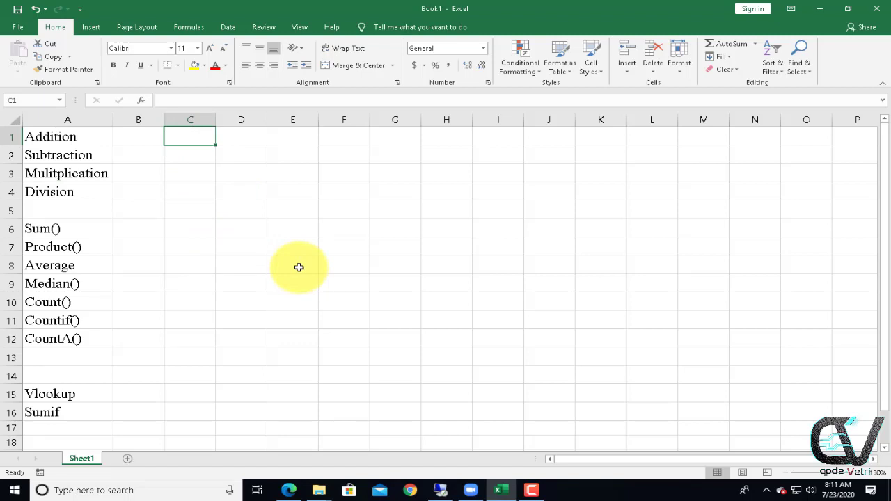
{"action": "type", "text": "="}
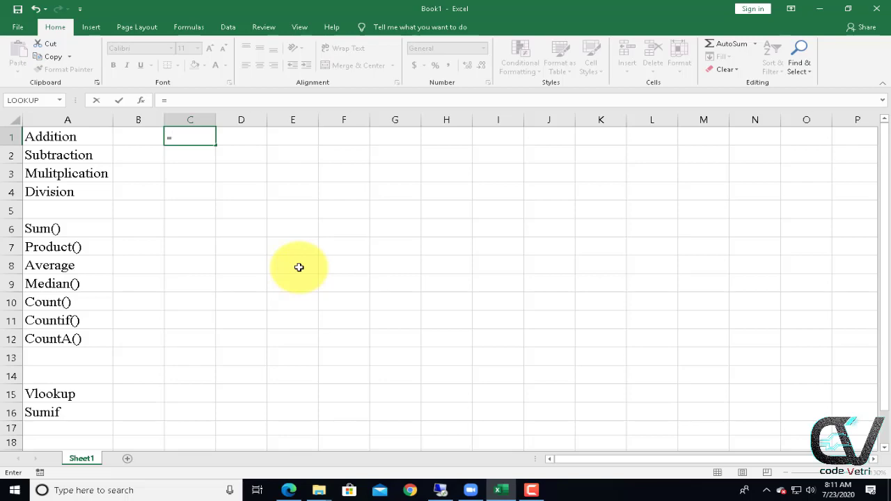
{"action": "key", "text": "BackSpace"}
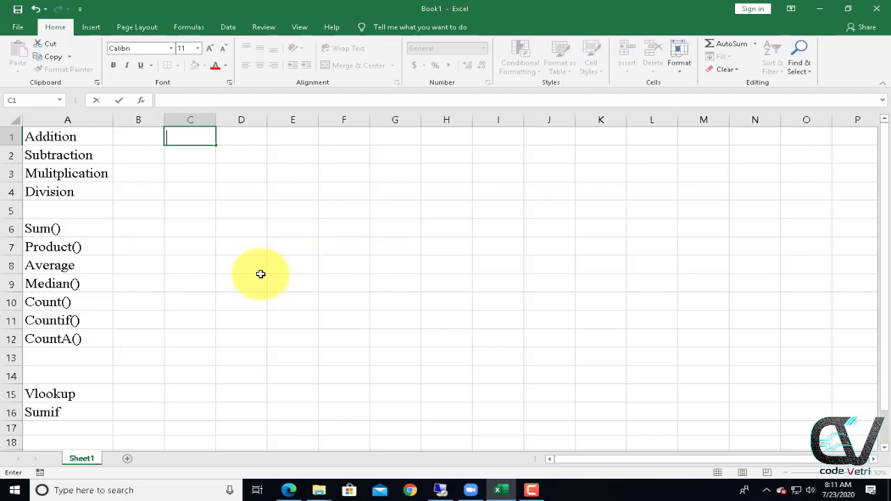
{"action": "left_click", "coordinate": [230, 177]}
- Enter 5 in both C1 and D1 as the operands of the Addition row
{"action": "left_click", "coordinate": [190, 137]}
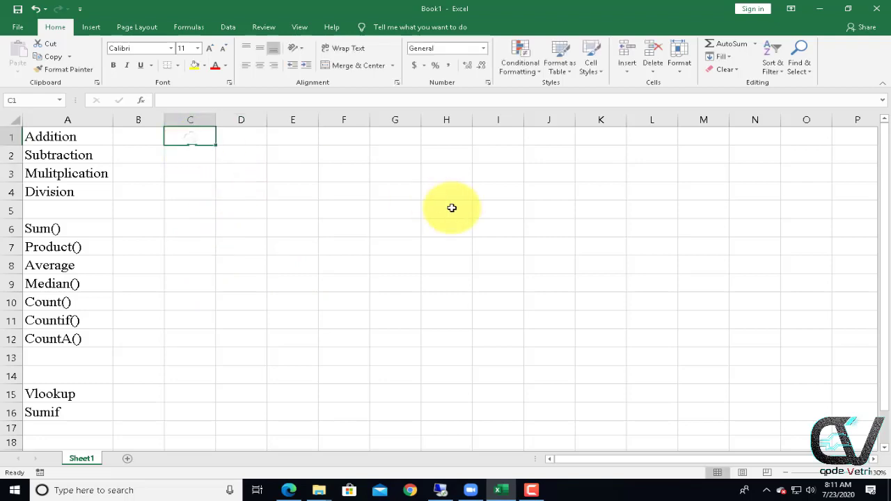
{"action": "type", "text": "5"}
{"action": "key", "text": "Tab"}
{"action": "type", "text": "5"}
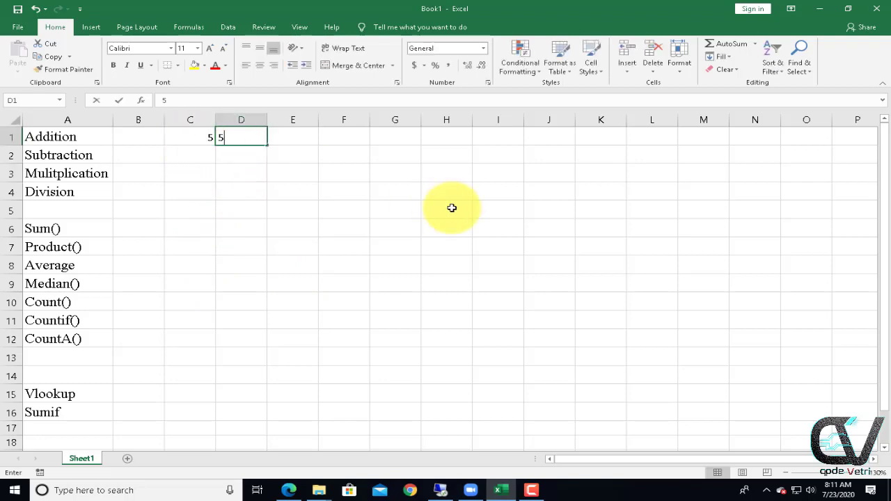
{"action": "key", "text": "Tab"}
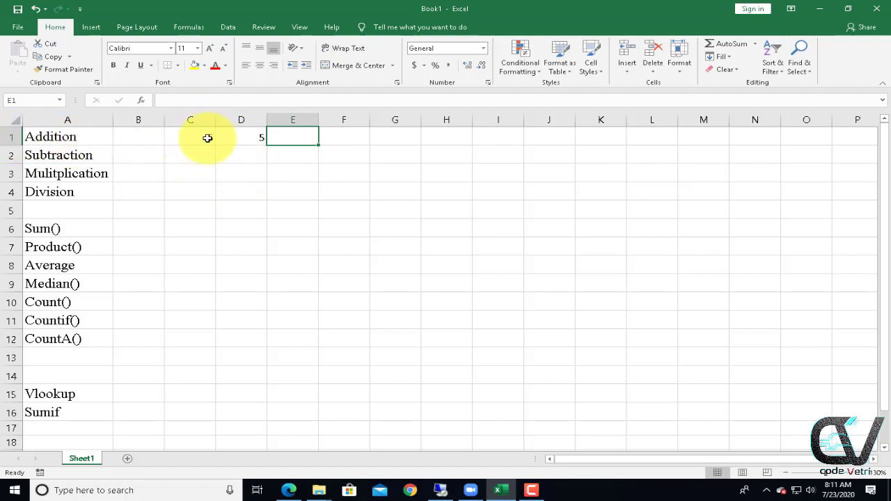
- Add the two Addition operands in E1 with the formula =C1+D1
{"action": "type", "text": "="}
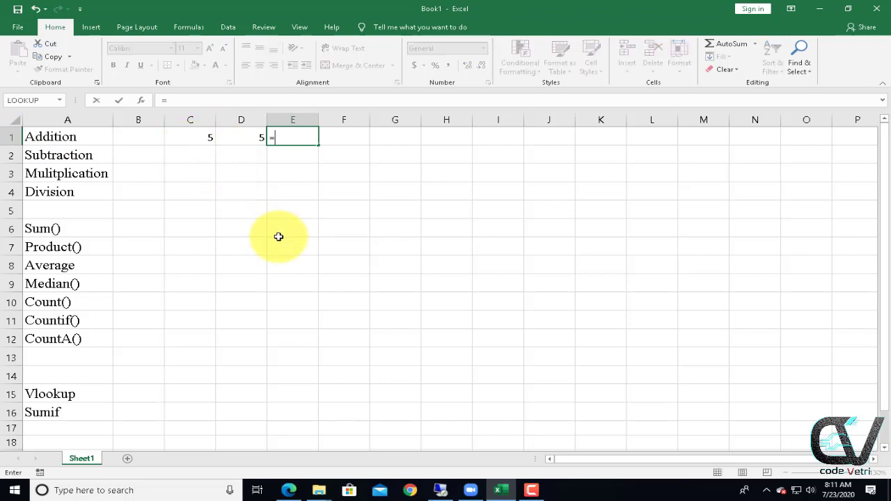
{"action": "left_click", "coordinate": [199, 137]}
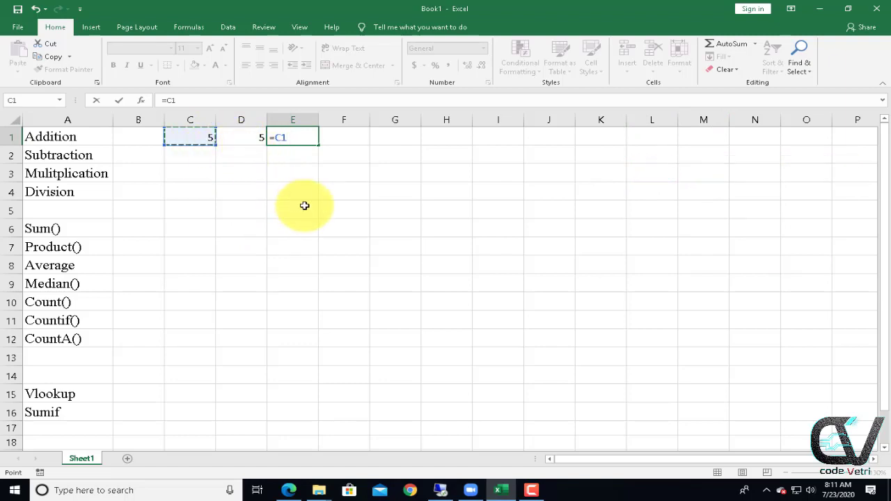
{"action": "type", "text": "+"}
{"action": "left_click", "coordinate": [235, 136]}
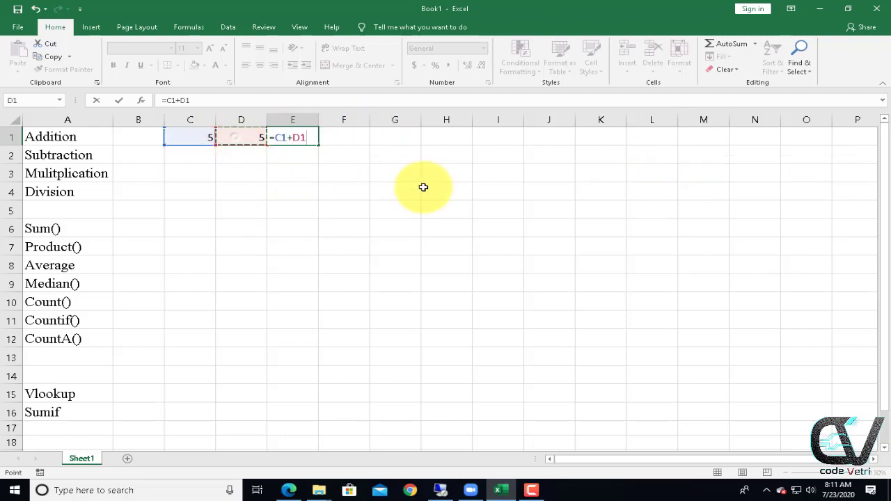
{"action": "key", "text": "Return"}
- Change the first Addition operand in C1 to 65
{"action": "left_click", "coordinate": [211, 138]}
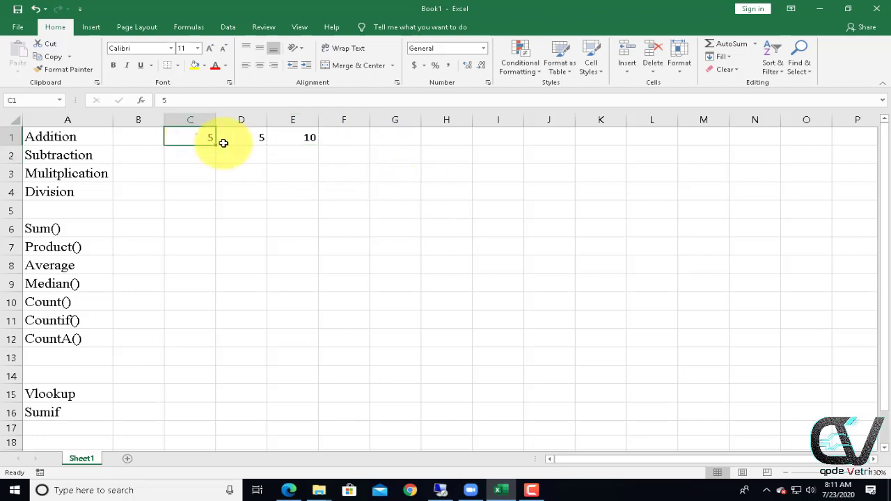
{"action": "type", "text": "65"}
{"action": "key", "text": "Return"}
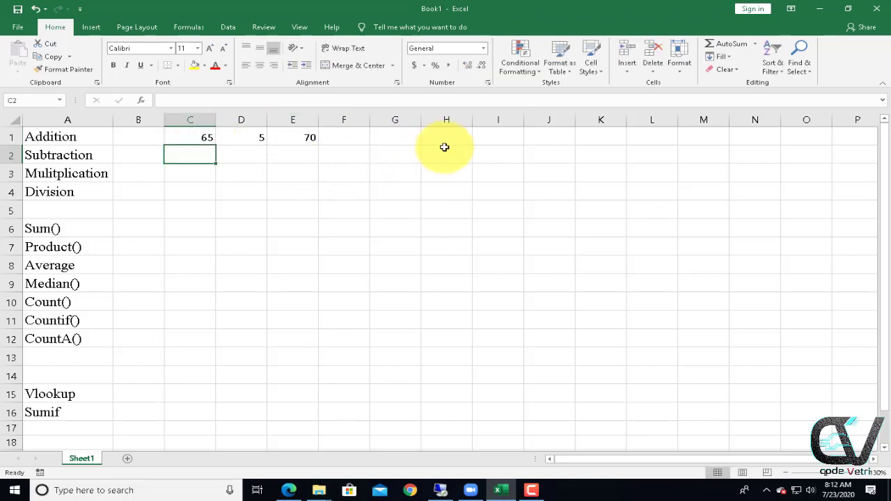
- Enter 6 in C2 and 3 in D2 as the operands of the Subtraction row
{"action": "type", "text": "6"}
{"action": "key", "text": "Tab"}
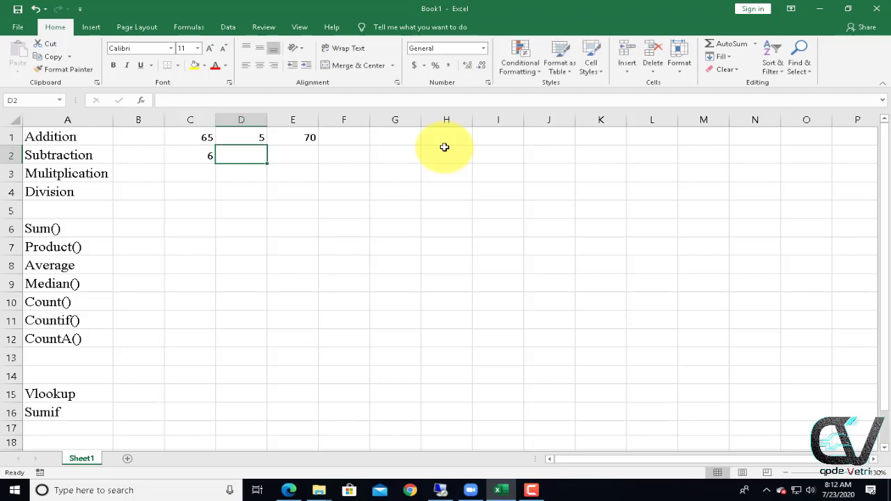
{"action": "type", "text": "3"}
{"action": "key", "text": "Tab"}
- Subtract the second operand from the first in E2 with the formula =C2-D2
{"action": "type", "text": "="}
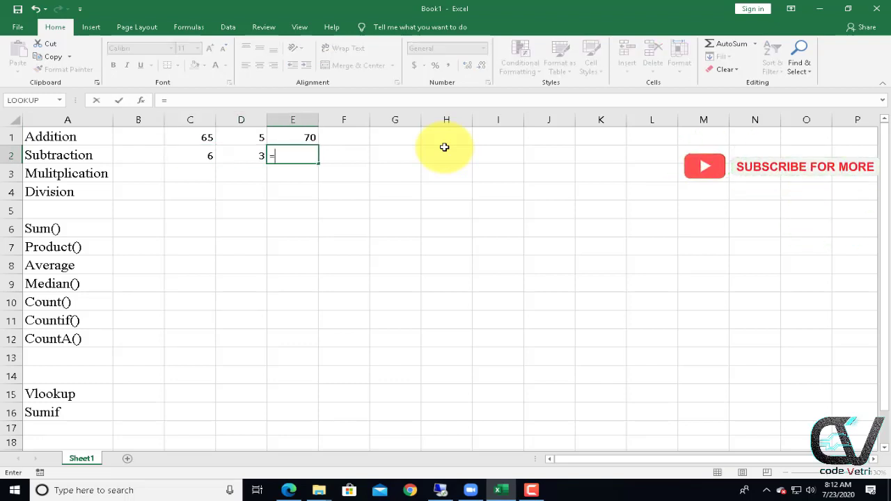
{"action": "left_click", "coordinate": [200, 154]}
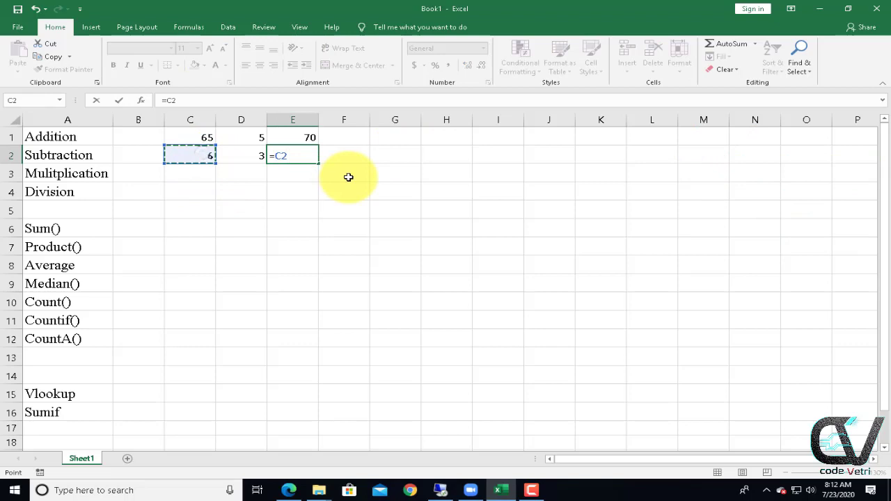
{"action": "type", "text": "-"}
{"action": "left_click", "coordinate": [244, 156]}
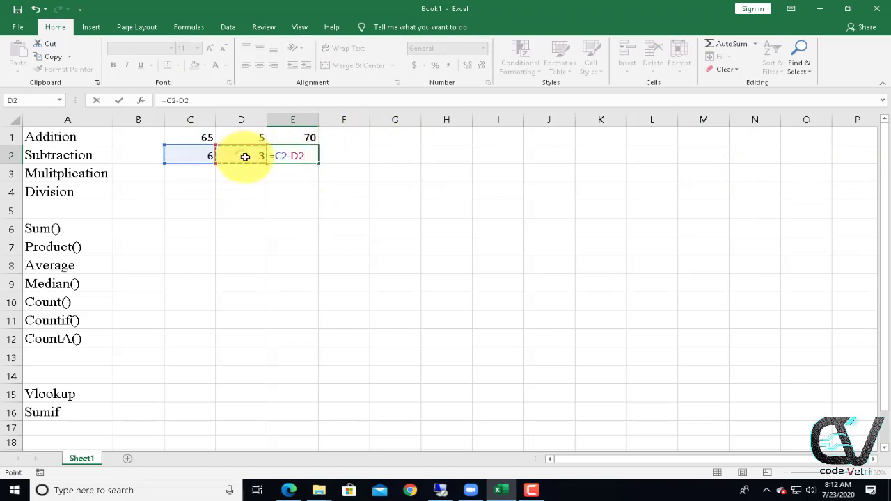
{"action": "key", "text": "Return"}
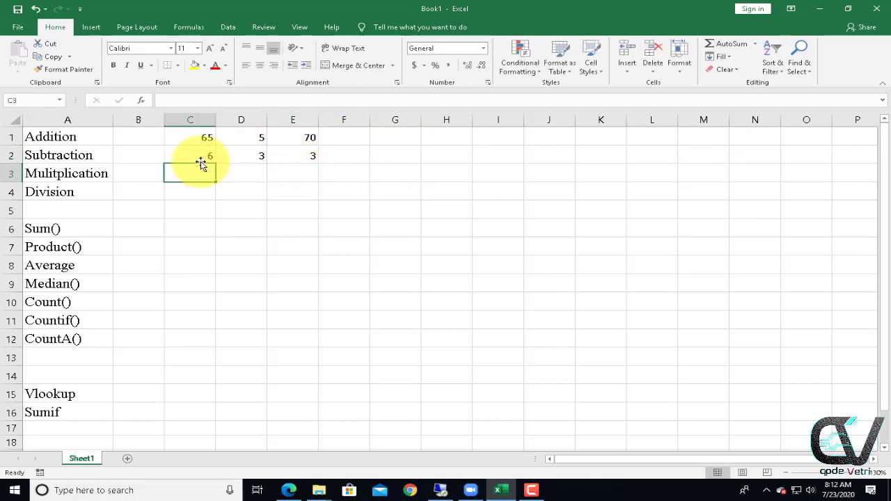
- Change the second Subtraction operand in D2 to 25
{"action": "left_click", "coordinate": [239, 156]}
{"action": "type", "text": "25"}
{"action": "key", "text": "Return"}
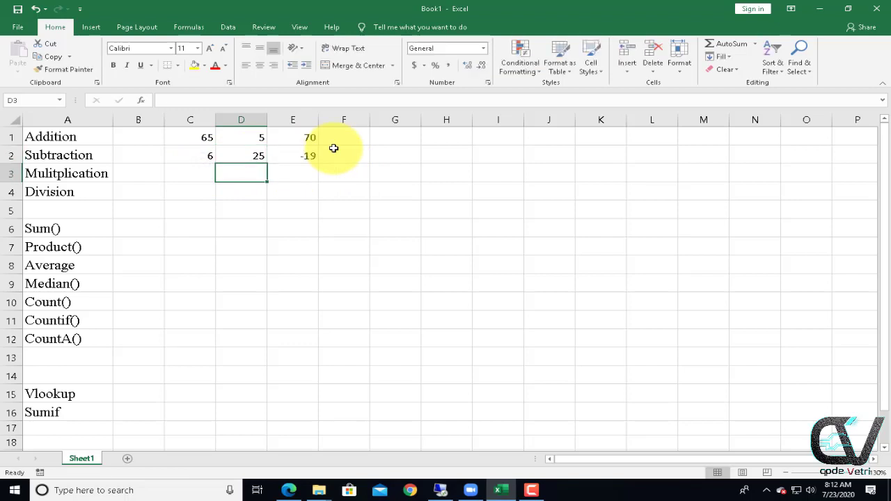
- Enter 5 in C3 and 6 in D3 as the operands of the multiplication row
{"action": "left_click", "coordinate": [192, 172]}
{"action": "type", "text": "5"}
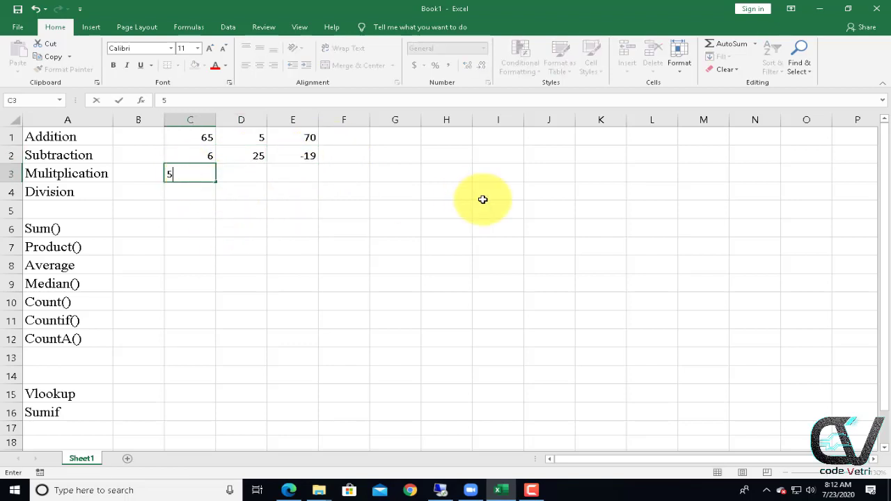
{"action": "key", "text": "Tab"}
{"action": "type", "text": "6"}
{"action": "key", "text": "Tab"}
- Multiply the row 3 operands in E3 with the formula =C3*D3
{"action": "type", "text": "="}
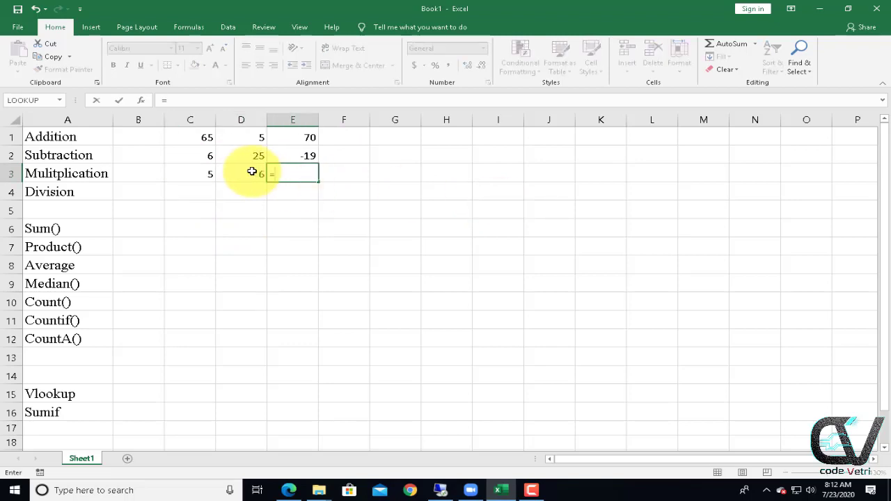
{"action": "left_click", "coordinate": [193, 174]}
{"action": "type", "text": "*"}
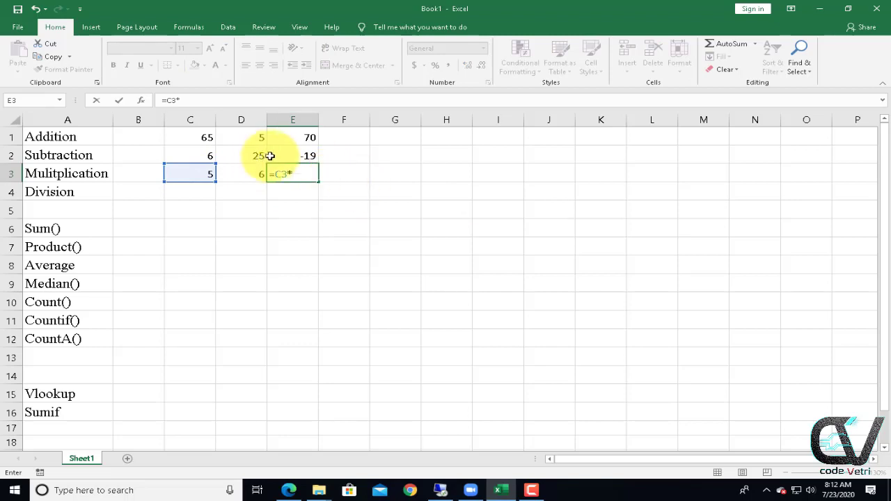
{"action": "left_click", "coordinate": [246, 170]}
{"action": "key", "text": "Return"}
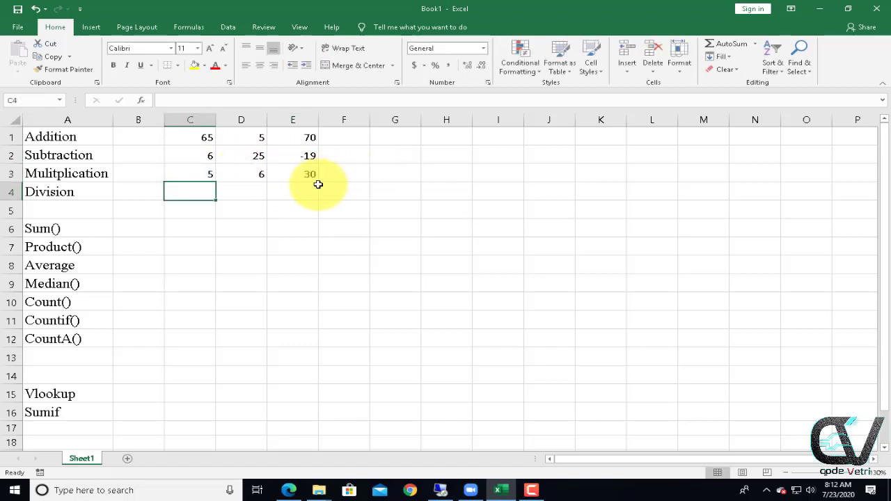
- Enter 10 in C4 and 2 in D4 as the operands of the Division row
{"action": "type", "text": "10"}
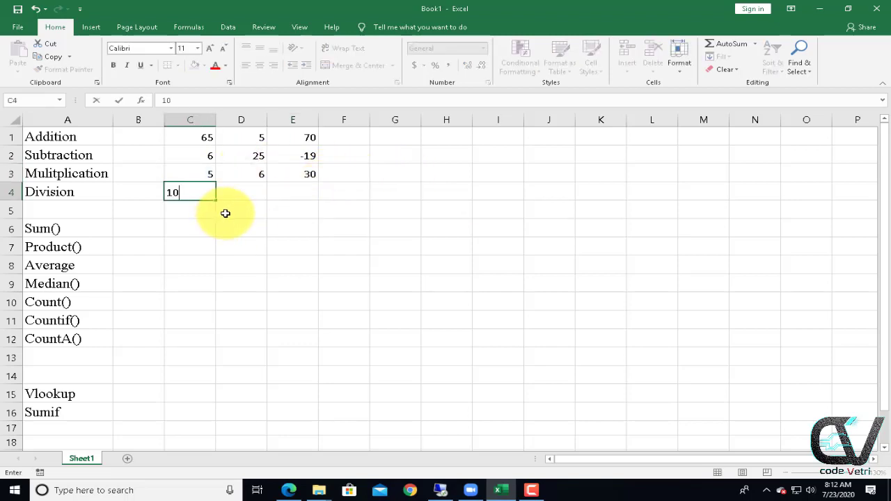
{"action": "key", "text": "Tab"}
{"action": "type", "text": "2"}
{"action": "key", "text": "Tab"}
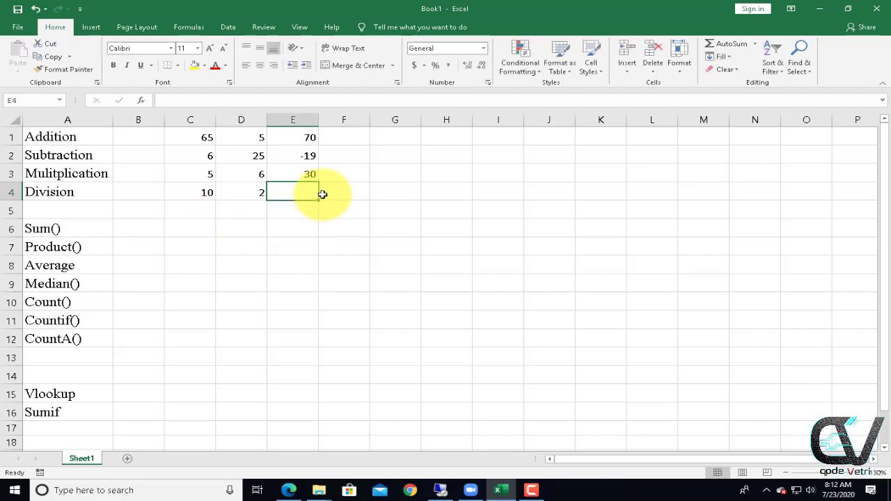
- Divide the row 4 operands in E4 with the formula =C4/D4
{"action": "type", "text": "="}
{"action": "left_click", "coordinate": [200, 193]}
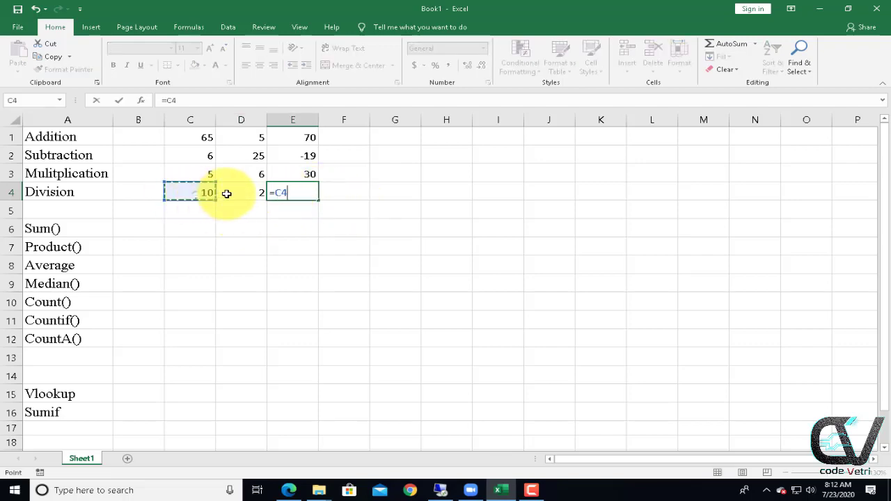
{"action": "type", "text": "/"}
{"action": "left_click", "coordinate": [247, 193]}
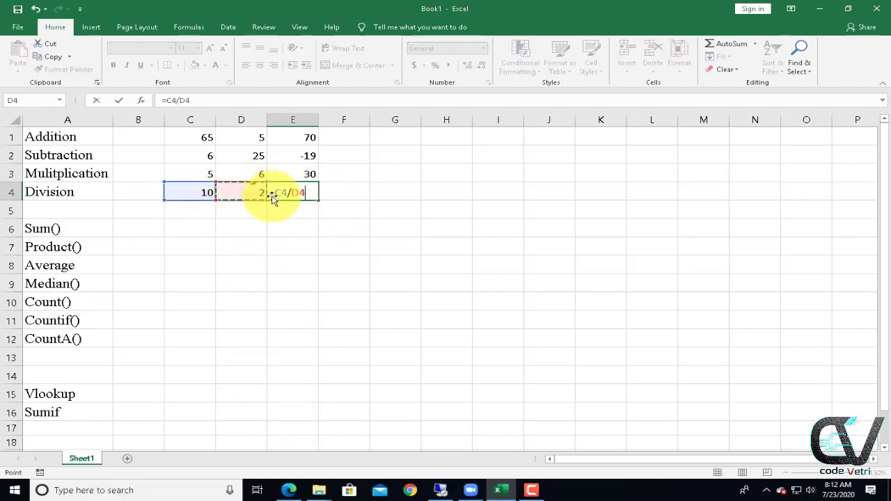
{"action": "key", "text": "Return"}
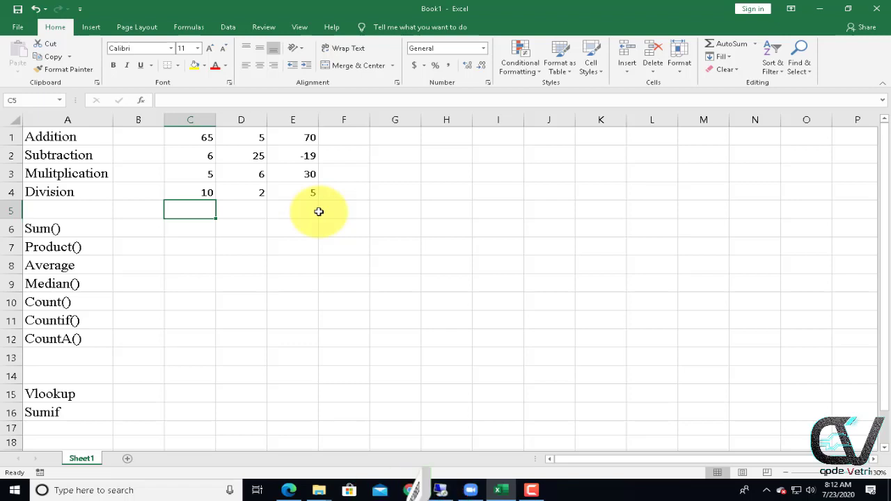
- Sum two individual cells in C6 of the Sum() row with the formula =SUM(C4,D4)
{"action": "left_click", "coordinate": [193, 229]}
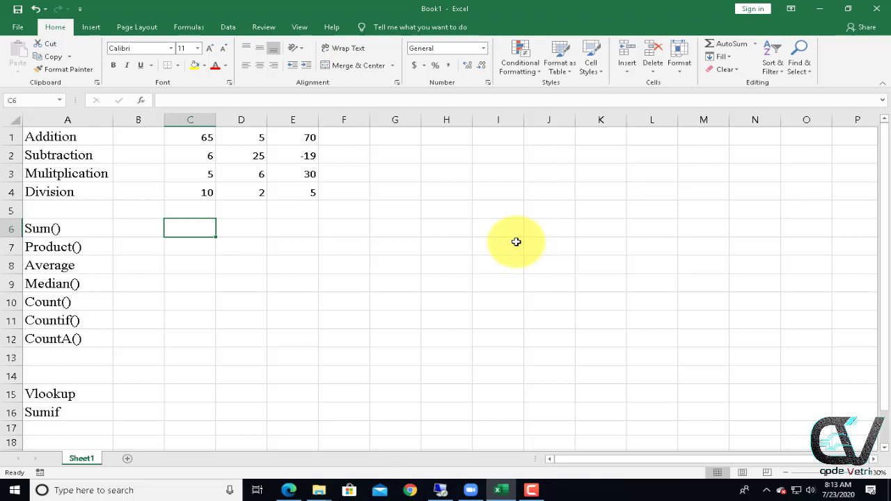
{"action": "type", "text": "=sum"}
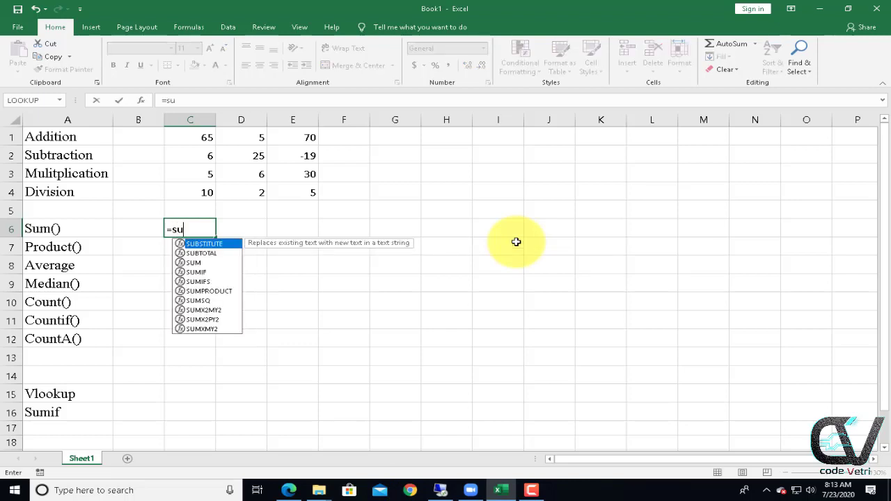
{"action": "key", "text": "Tab"}
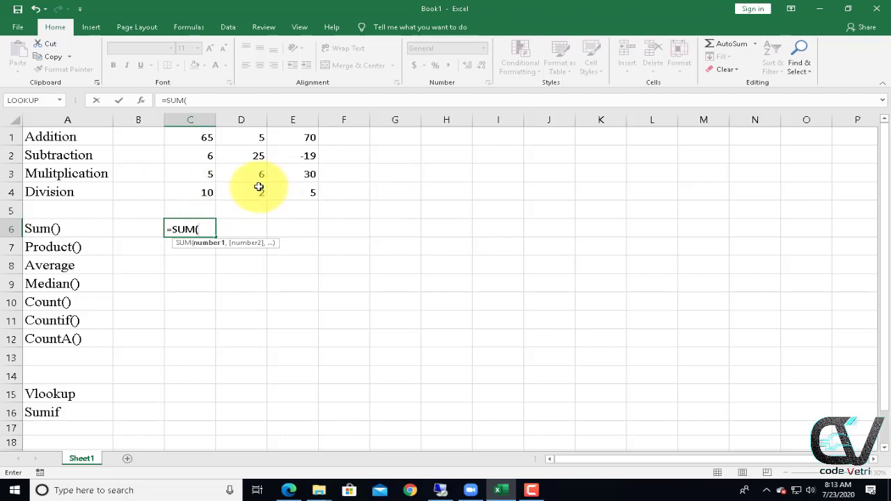
{"action": "left_click", "coordinate": [201, 194]}
{"action": "type", "text": ","}
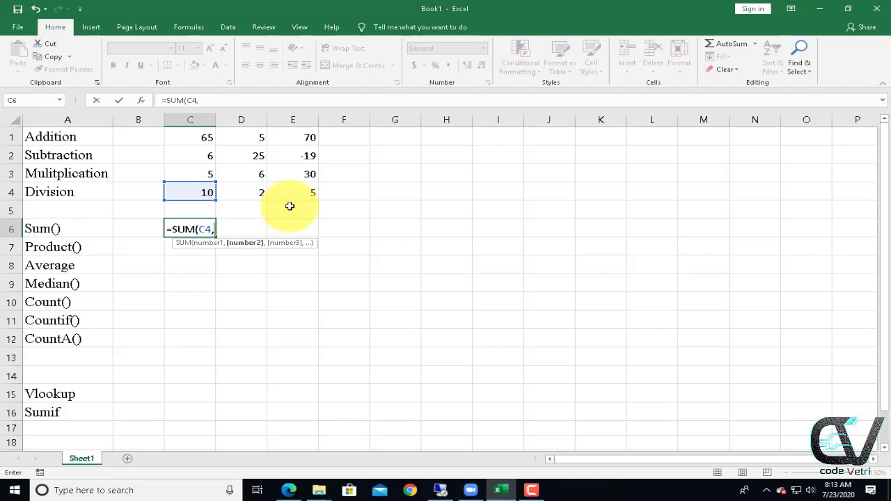
{"action": "left_click", "coordinate": [254, 195]}
{"action": "type", "text": ")"}
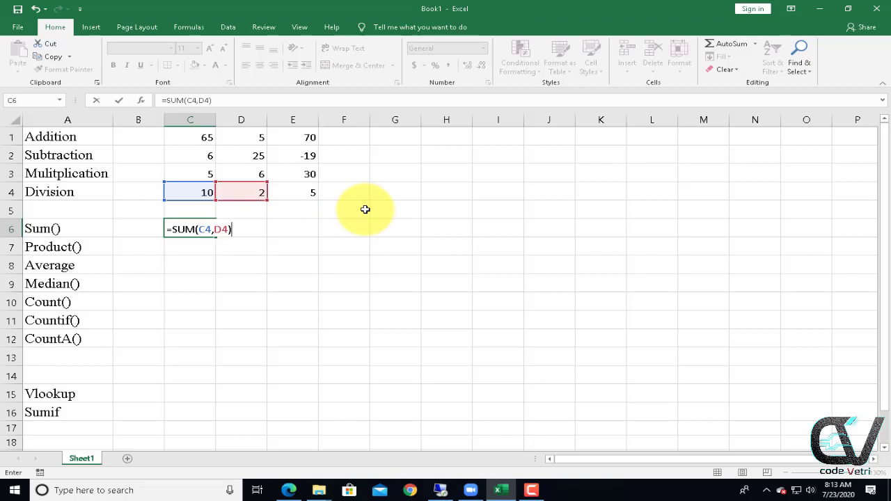
{"action": "key", "text": "Return"}
- Sum the whole block of numbers in D6 with the range formula =SUM(C1:E4)
{"action": "left_click", "coordinate": [255, 230]}
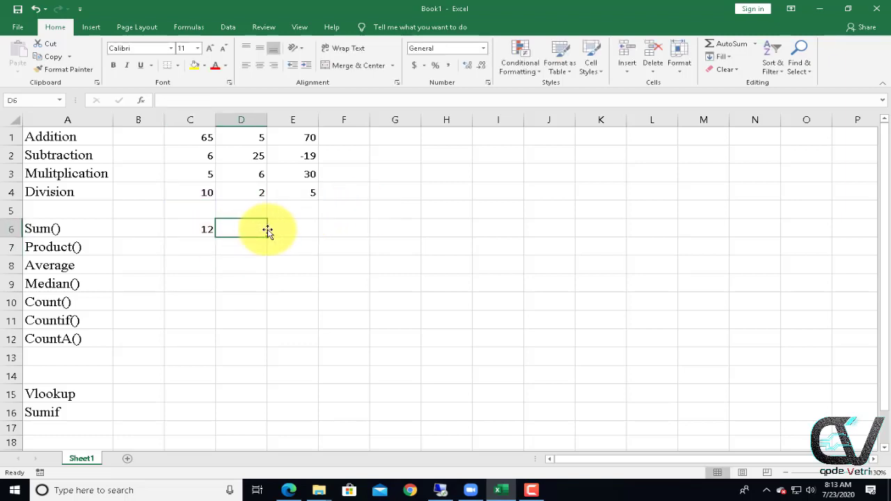
{"action": "type", "text": "=sum("}
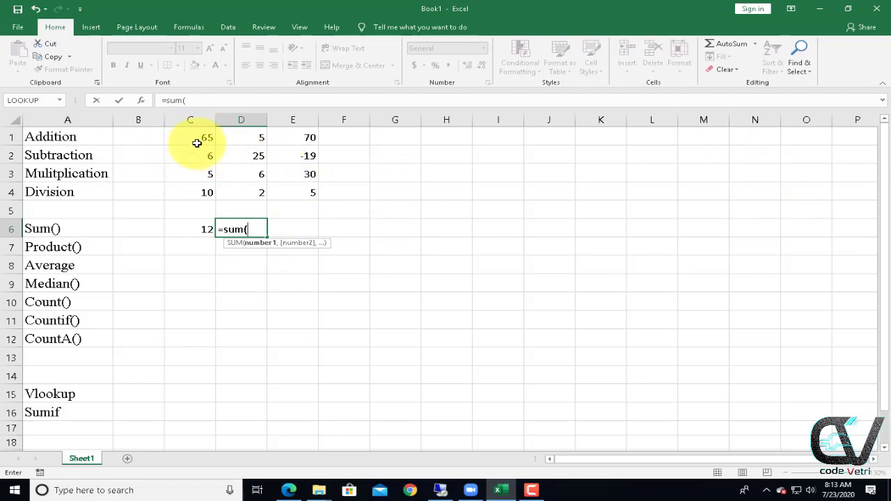
{"action": "type", "text": "C1:"}
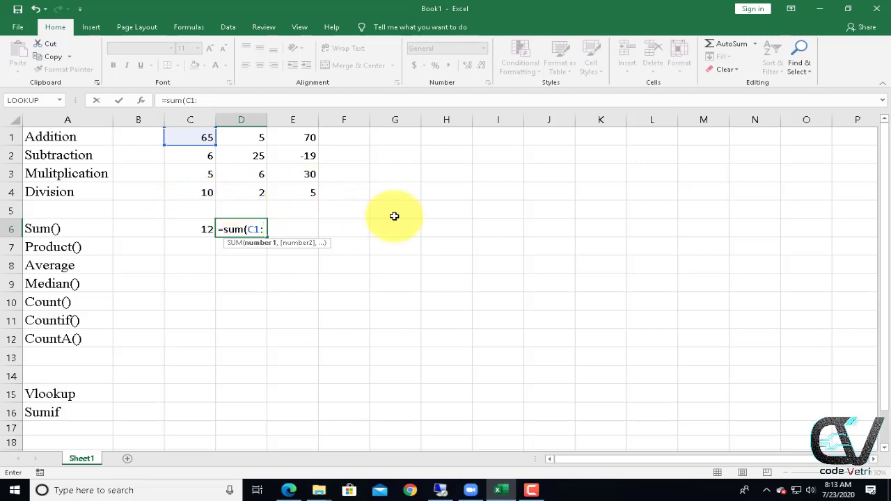
{"action": "type", "text": "E4"}
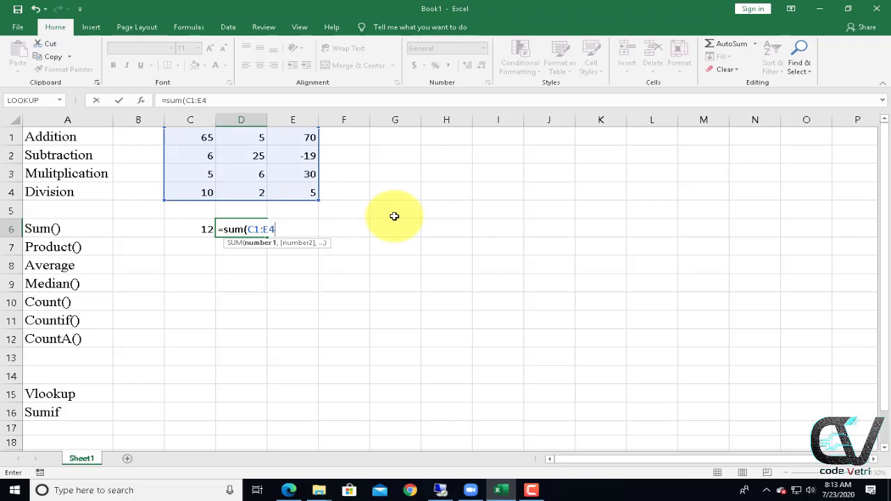
{"action": "type", "text": ")"}
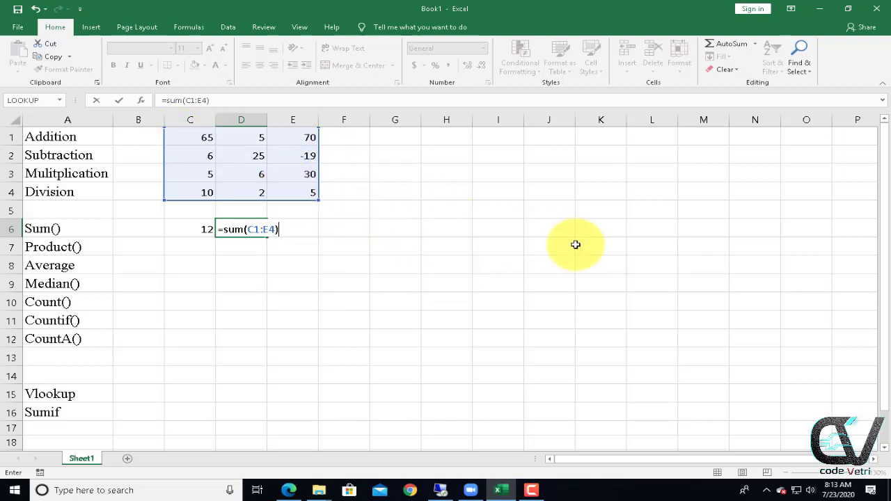
{"action": "key", "text": "Return"}
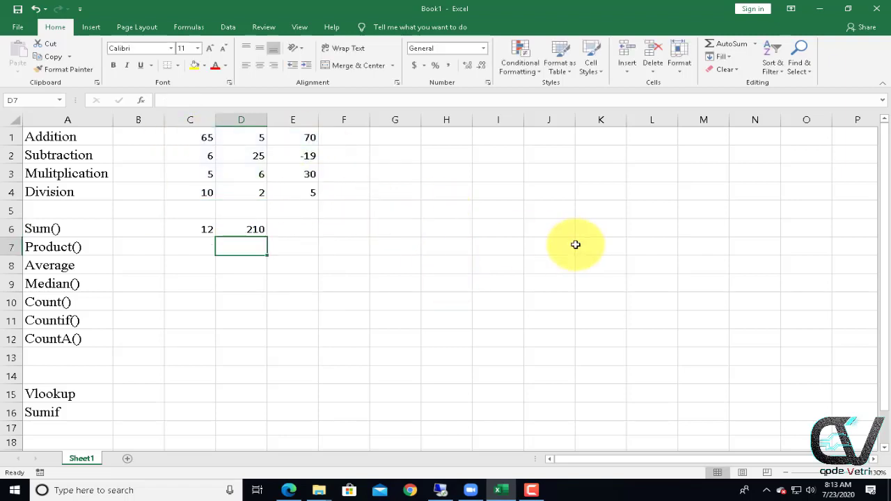
- Add another range sum in E6 with =SUM(C1:E4), picking the cell block directly on the sheet
{"action": "left_click", "coordinate": [290, 230]}
{"action": "type", "text": "=sum("}
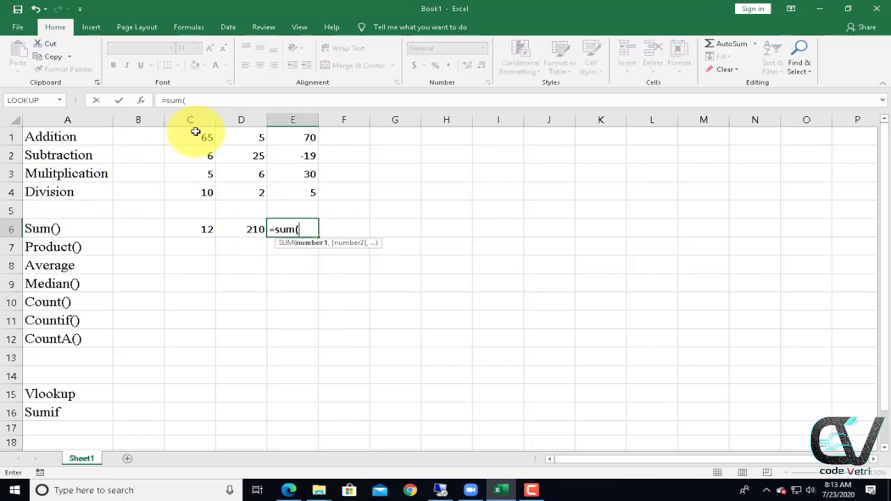
{"action": "left_click_drag", "start_coordinate": [195, 135], "coordinate": [306, 194]}
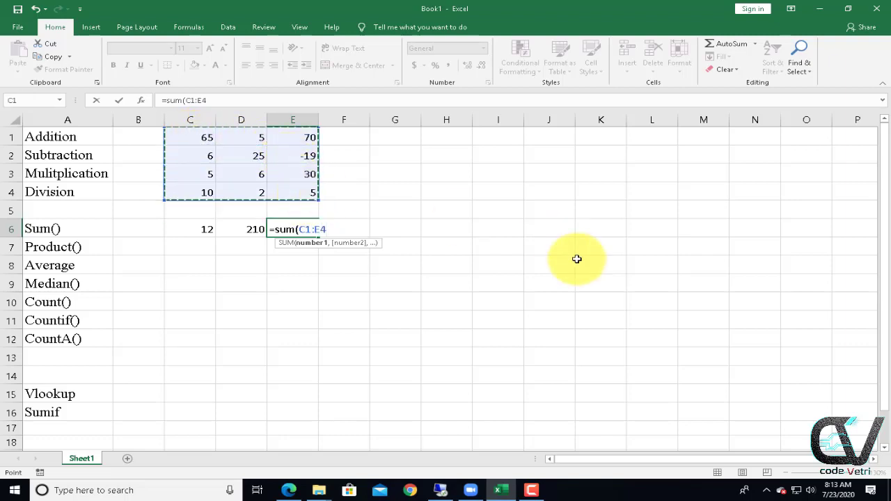
{"action": "type", "text": ")"}
{"action": "key", "text": "Return"}
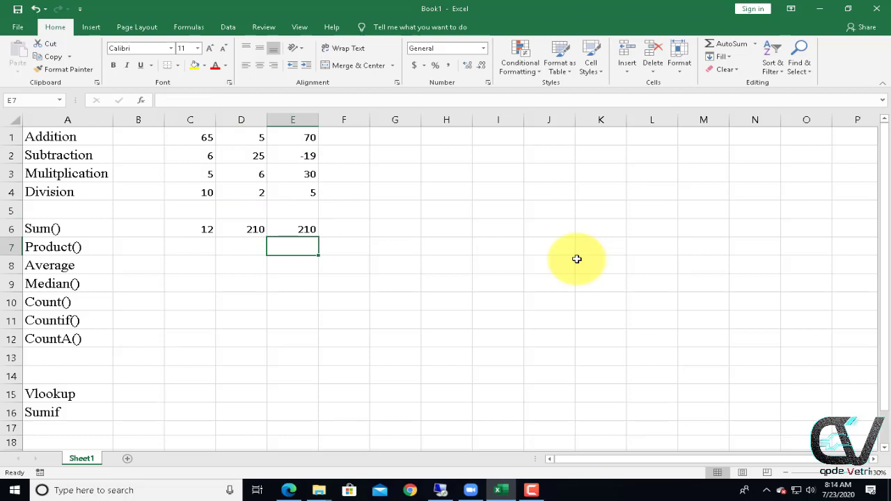
- Multiply two individual cells in C7 of the Product() row with the formula =PRODUCT(C4,D4)
{"action": "left_click", "coordinate": [193, 251]}
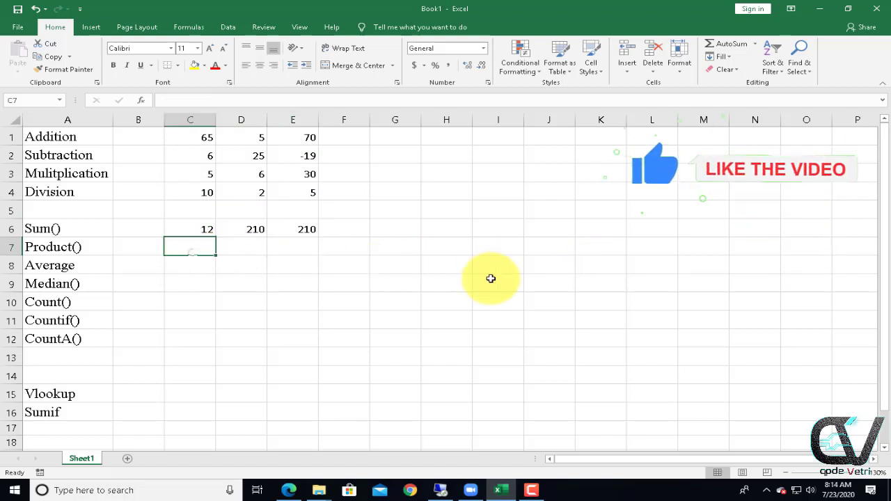
{"action": "type", "text": "=pro"}
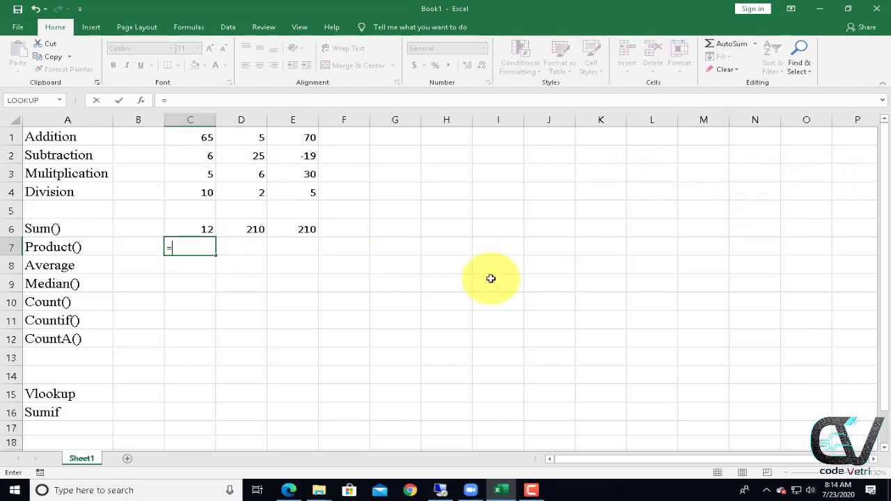
{"action": "key", "text": "Tab"}
{"action": "key", "text": "BackSpace"}
{"action": "key", "text": "BackSpace"}
{"action": "key", "text": "BackSpace"}
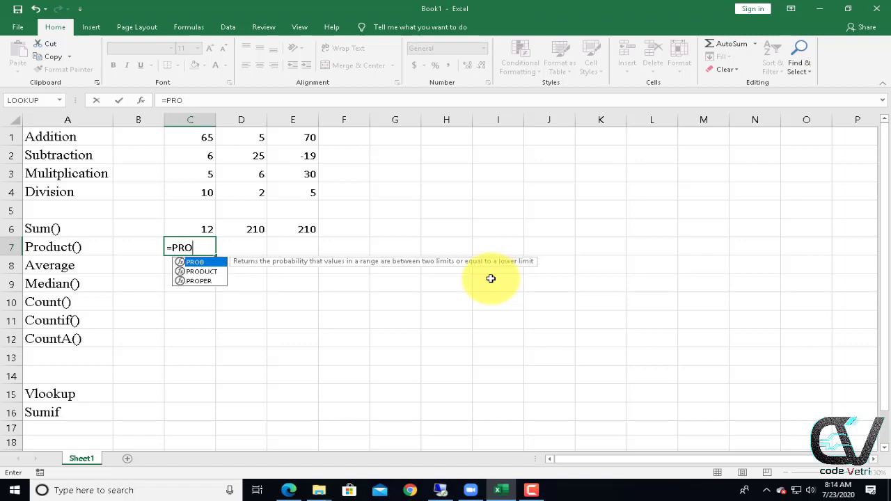
{"action": "type", "text": "od"}
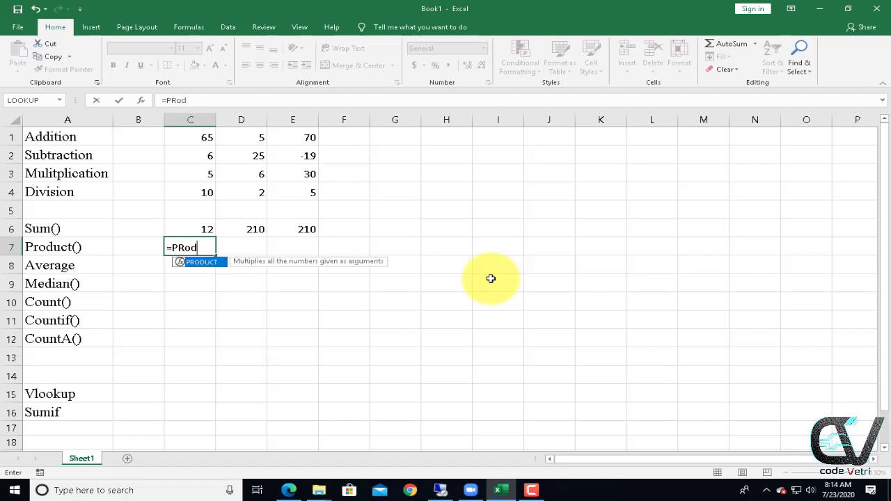
{"action": "key", "text": "Tab"}
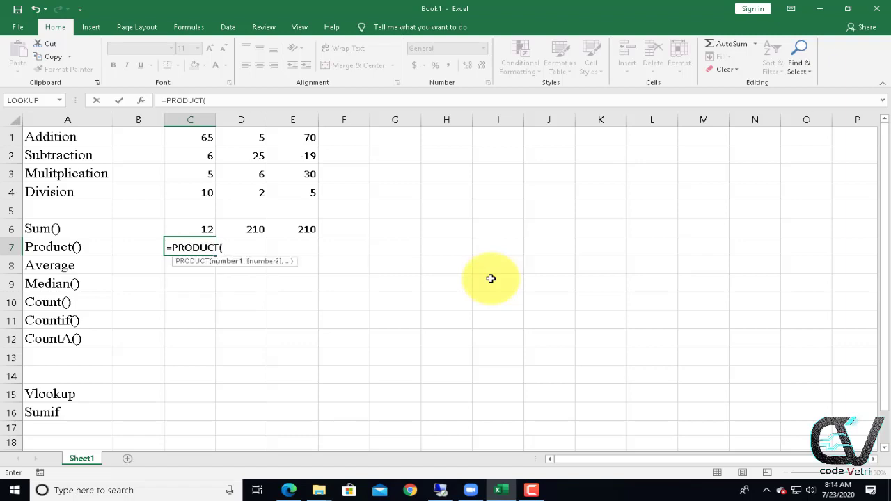
{"action": "left_click", "coordinate": [202, 194]}
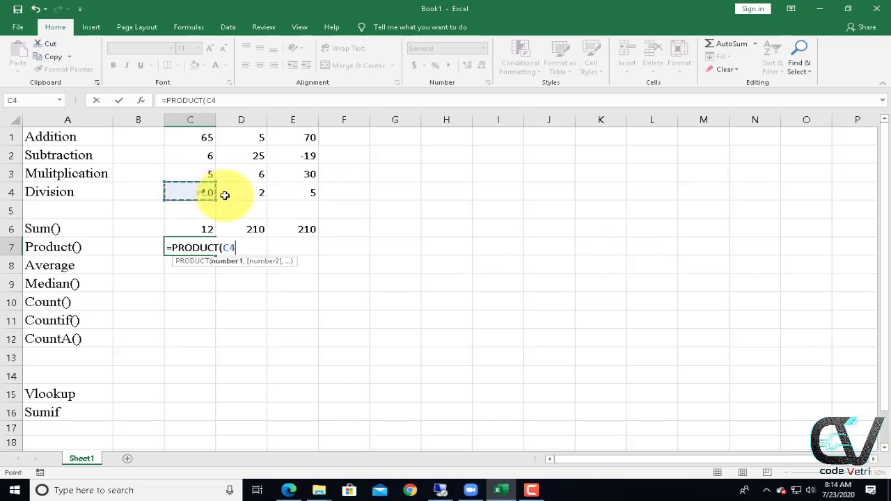
{"action": "type", "text": ","}
{"action": "left_click", "coordinate": [248, 193]}
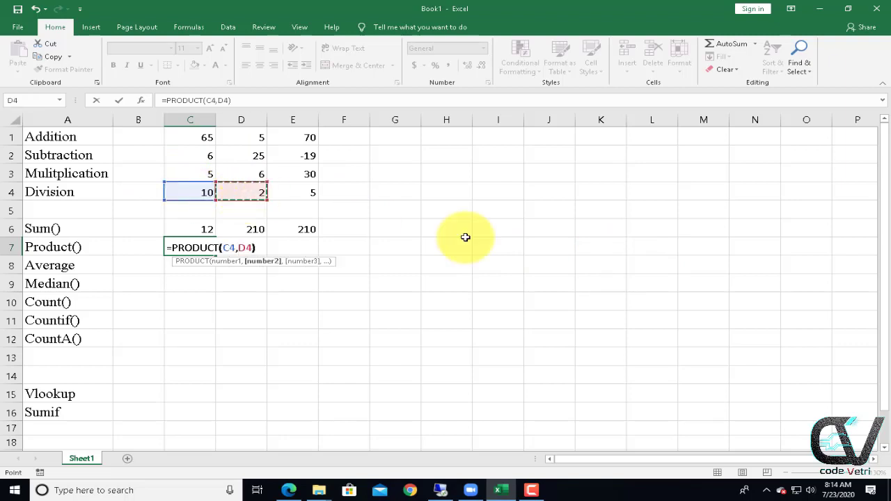
{"action": "type", "text": ")"}
{"action": "key", "text": "Return"}
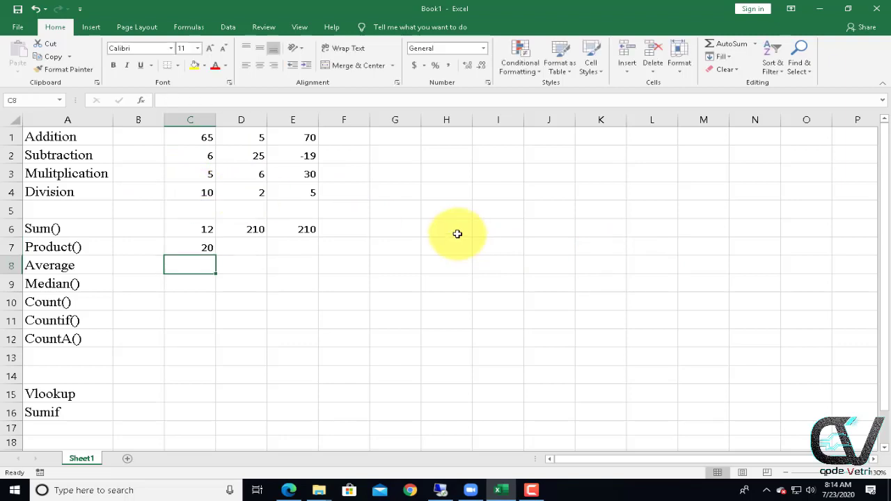
- Multiply the whole number block in D7 with =PRODUCT(C1:E4) and widen column D
{"action": "left_click", "coordinate": [250, 246]}
{"action": "type", "text": "pr"}
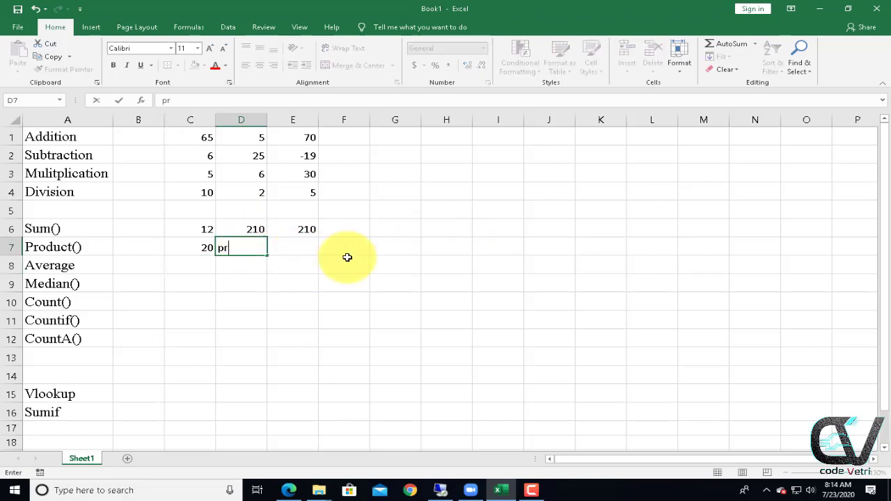
{"action": "type", "text": "=pro"}
{"action": "key", "text": "Tab"}
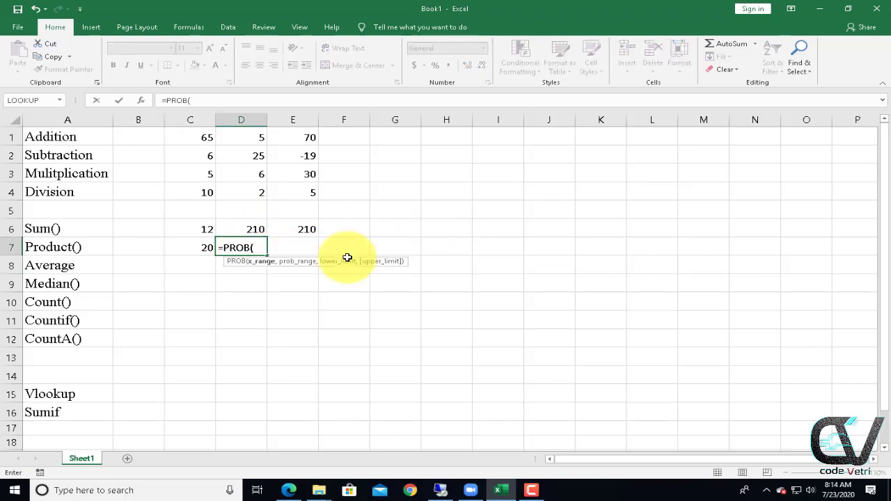
{"action": "key", "text": "BackSpace"}
{"action": "key", "text": "BackSpace"}
{"action": "type", "text": "d"}
{"action": "key", "text": "Tab"}
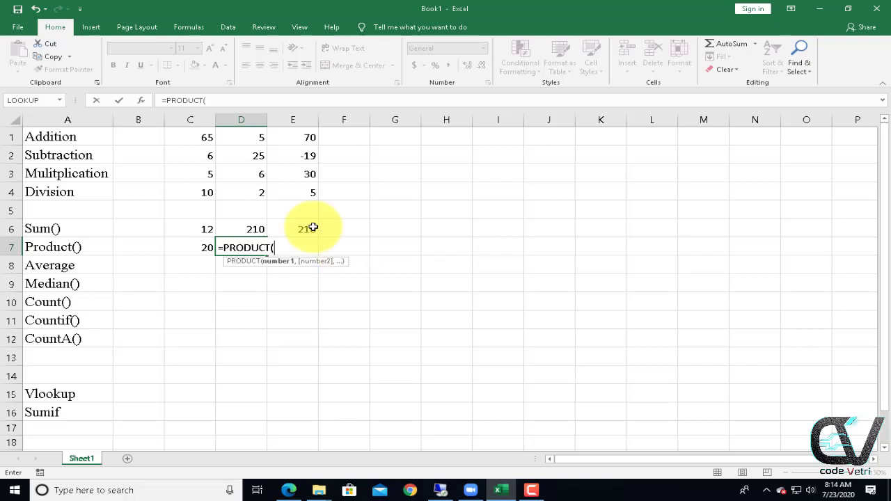
{"action": "left_click_drag", "start_coordinate": [173, 134], "coordinate": [307, 192]}
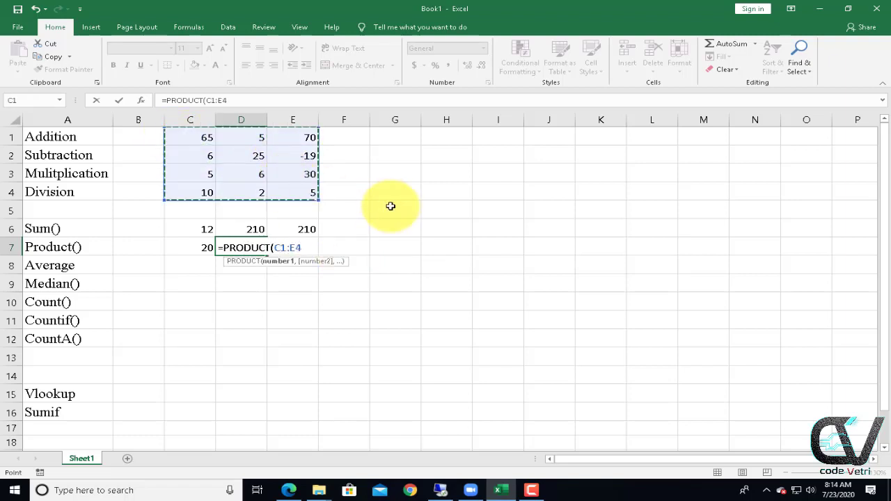
{"action": "type", "text": ")"}
{"action": "key", "text": "Return"}
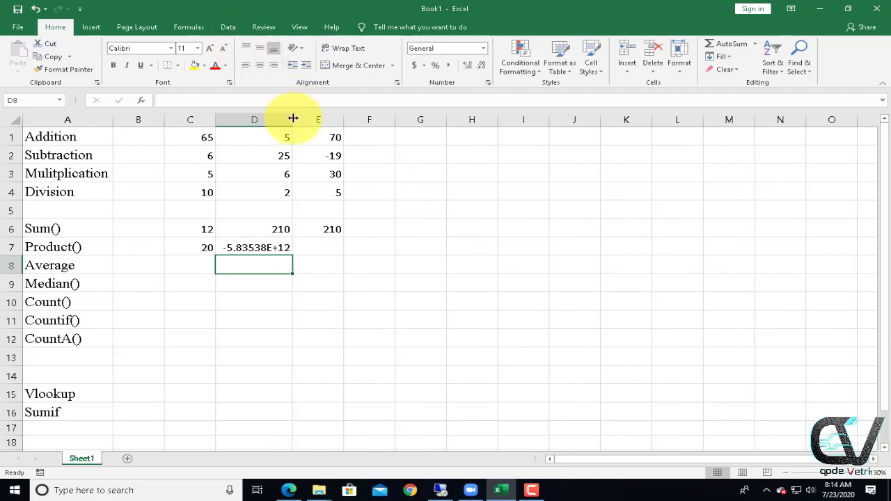
{"action": "left_click_drag", "start_coordinate": [294, 119], "coordinate": [313, 117]}
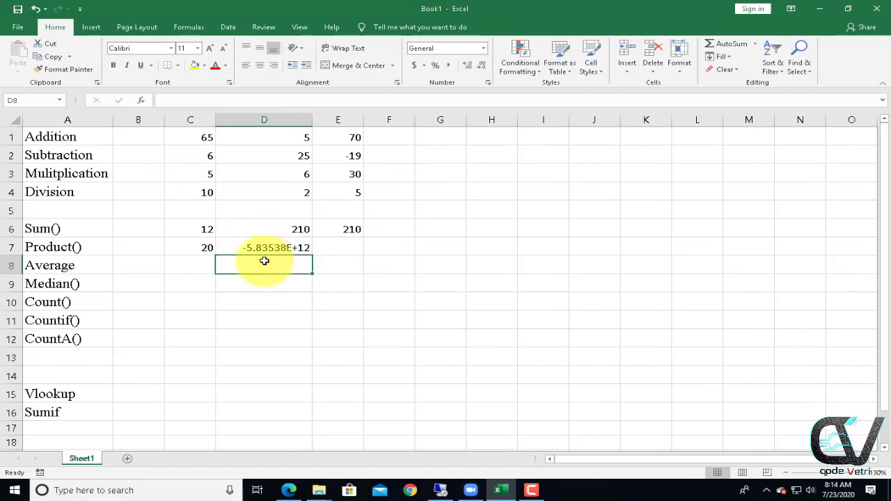
- Multiply the smaller block D3:E4 in E7 with the formula =PRODUCT(D3:E4)
{"action": "left_click", "coordinate": [335, 248]}
{"action": "type", "text": "=prod"}
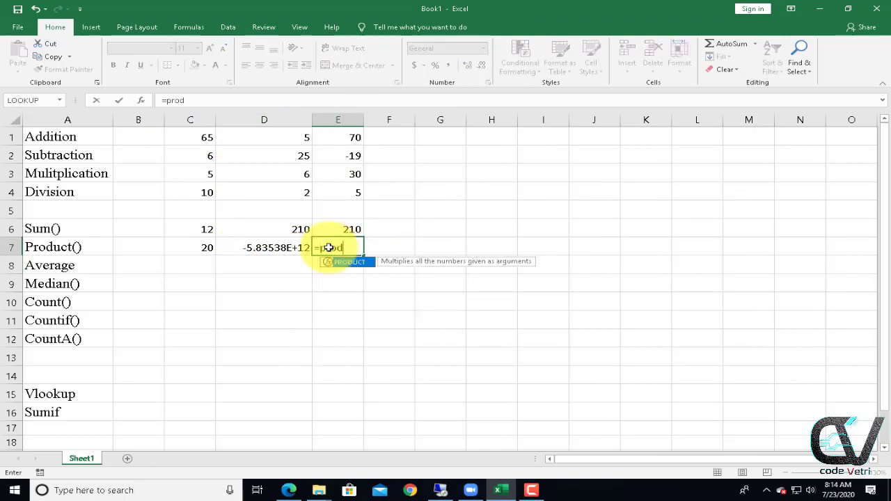
{"action": "key", "text": "Tab"}
{"action": "left_click_drag", "start_coordinate": [334, 173], "coordinate": [302, 188]}
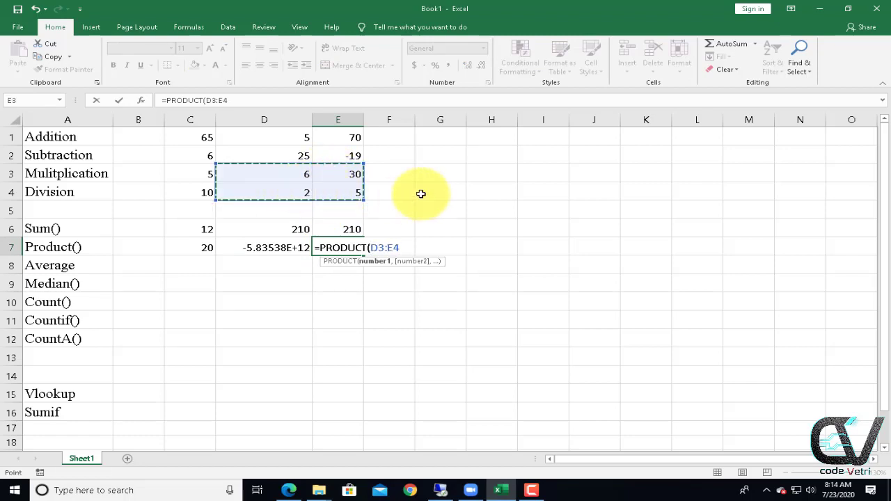
{"action": "key", "text": "Return"}
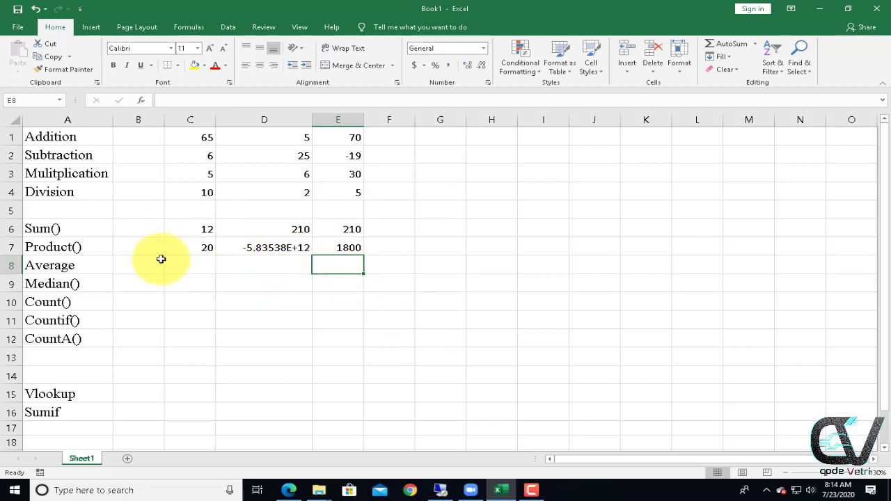
- Average the first four values of column C in C8 with the formula =AVERAGE(C1:C4)
{"action": "left_click", "coordinate": [188, 263]}
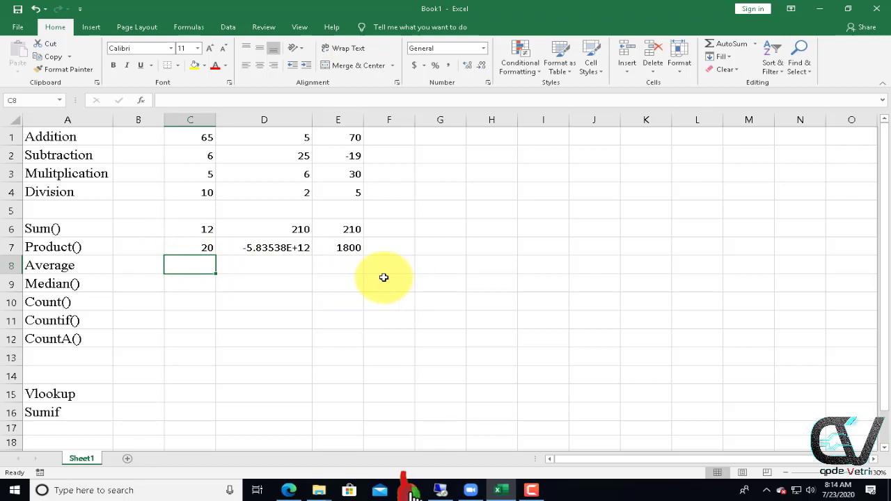
{"action": "type", "text": "=aver"}
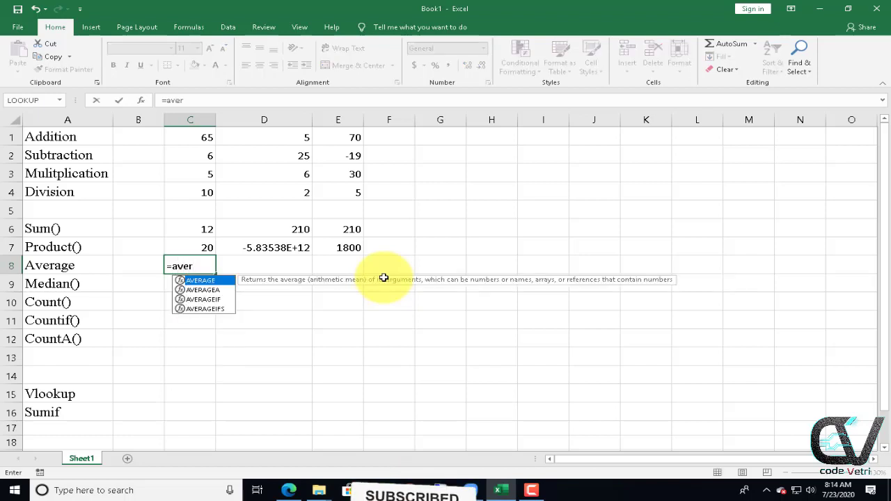
{"action": "key", "text": "Tab"}
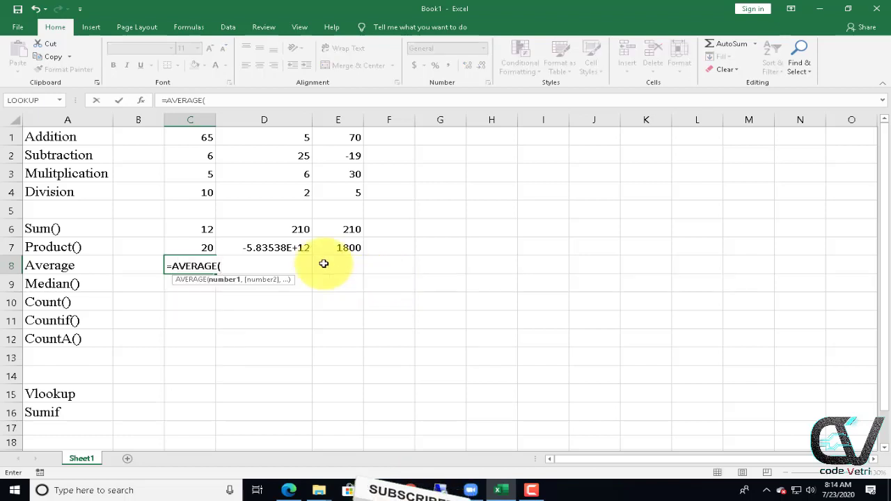
{"action": "left_click_drag", "start_coordinate": [201, 137], "coordinate": [209, 192]}
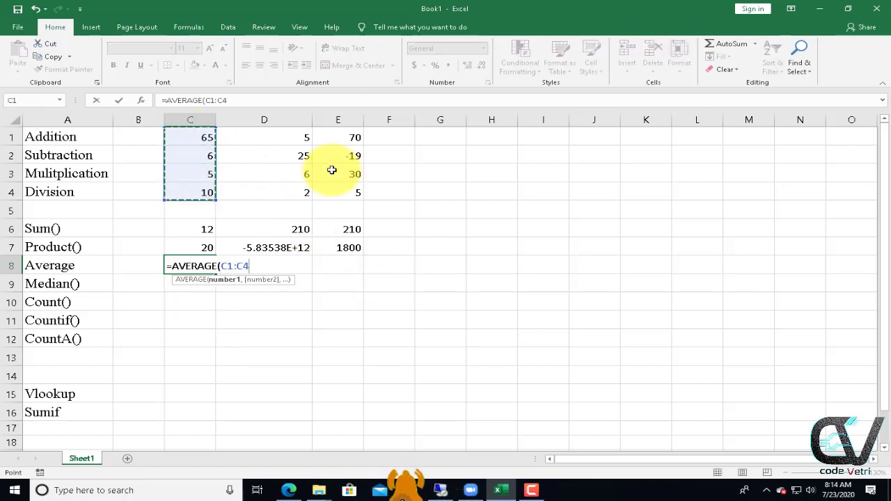
{"action": "type", "text": ")"}
{"action": "key", "text": "Return"}
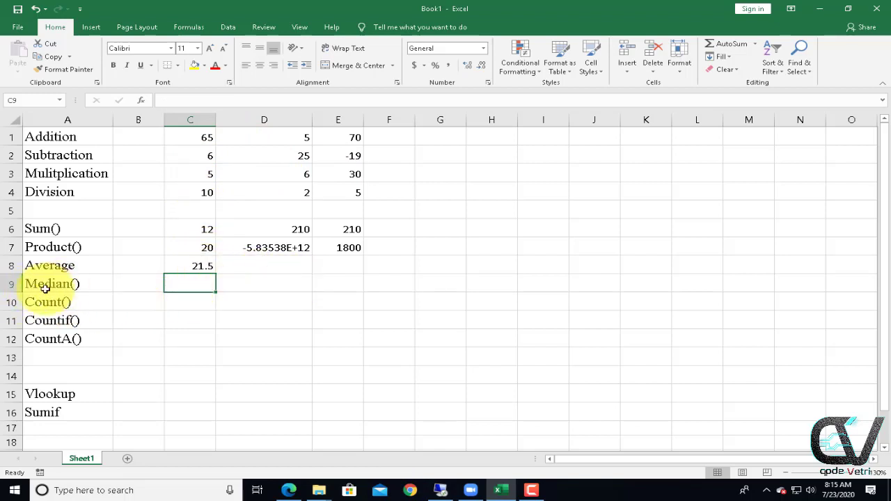
- Enter the sample values 1000, 3000, 2000, 4000 and 5000 across F9:J9 in the Median() row
{"action": "left_click", "coordinate": [393, 286]}
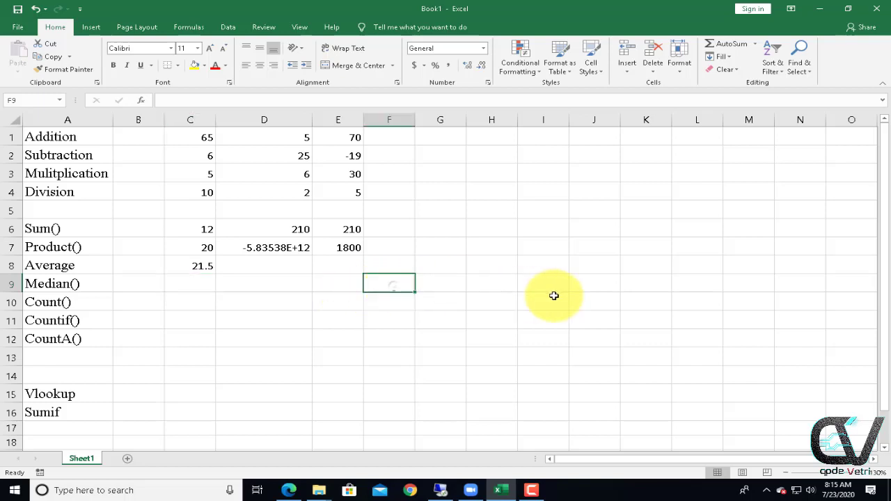
{"action": "type", "text": "1000"}
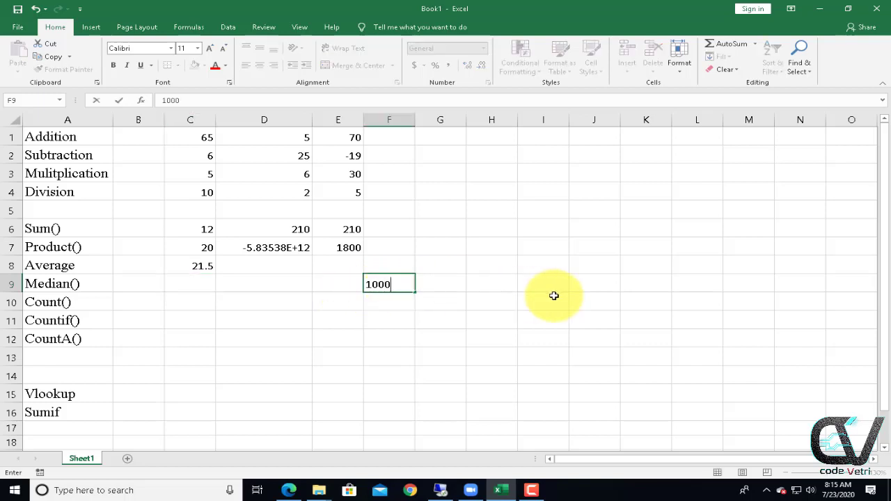
{"action": "key", "text": "Tab"}
{"action": "type", "text": "3000"}
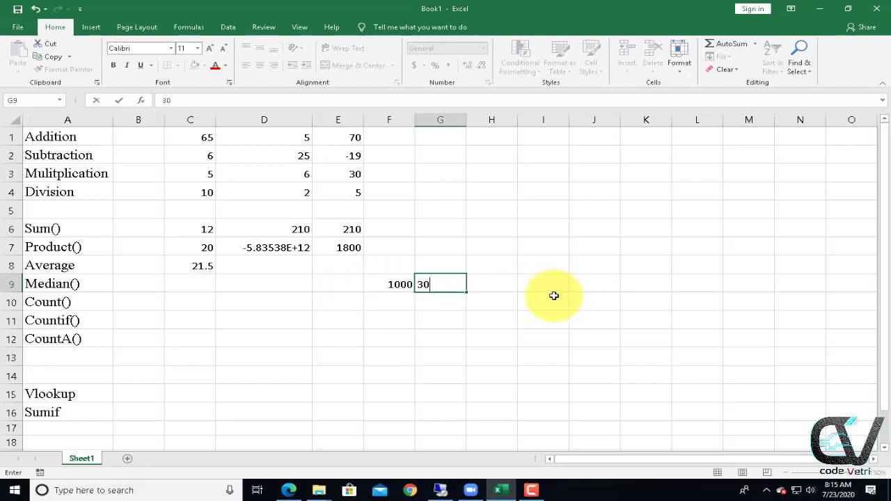
{"action": "key", "text": "Tab"}
{"action": "type", "text": "2000"}
{"action": "key", "text": "Tab"}
{"action": "type", "text": "4"}
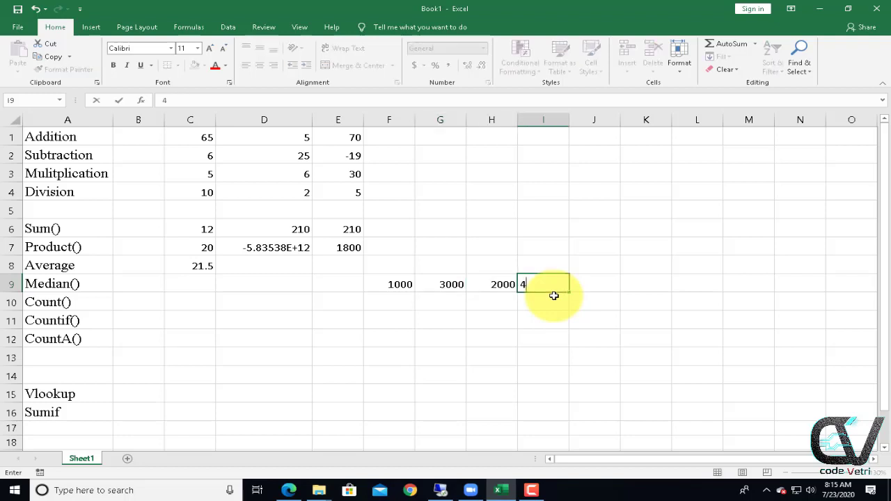
{"action": "type", "text": "000"}
{"action": "key", "text": "Tab"}
{"action": "type", "text": "50"}
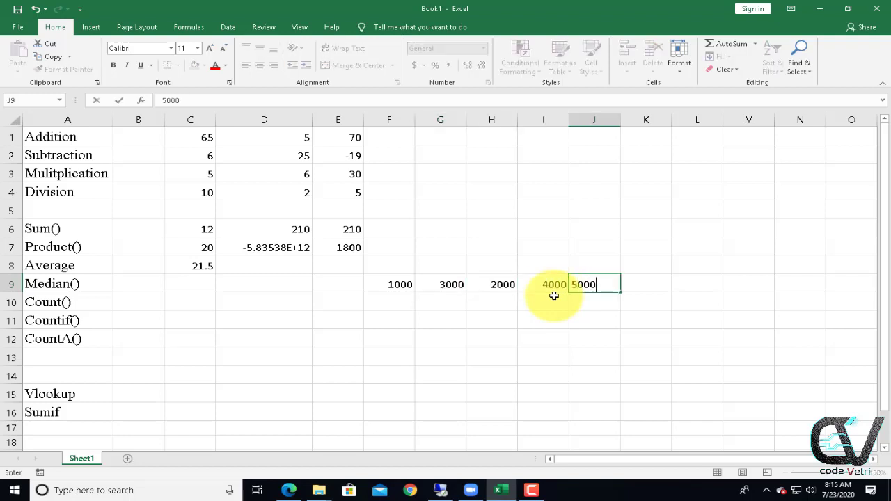
{"action": "left_click", "coordinate": [456, 281]}
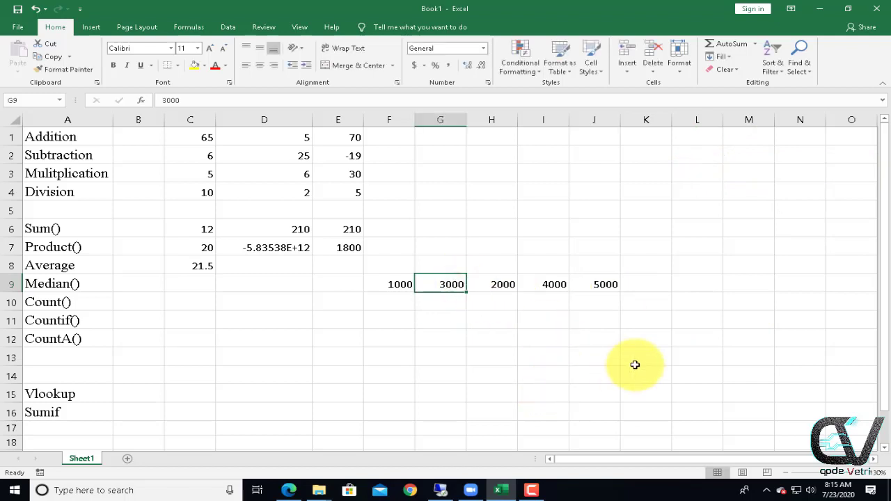
- Find the median of the sample values in C9 with the formula =MEDIAN(F9:J9)
{"action": "left_click", "coordinate": [187, 282]}
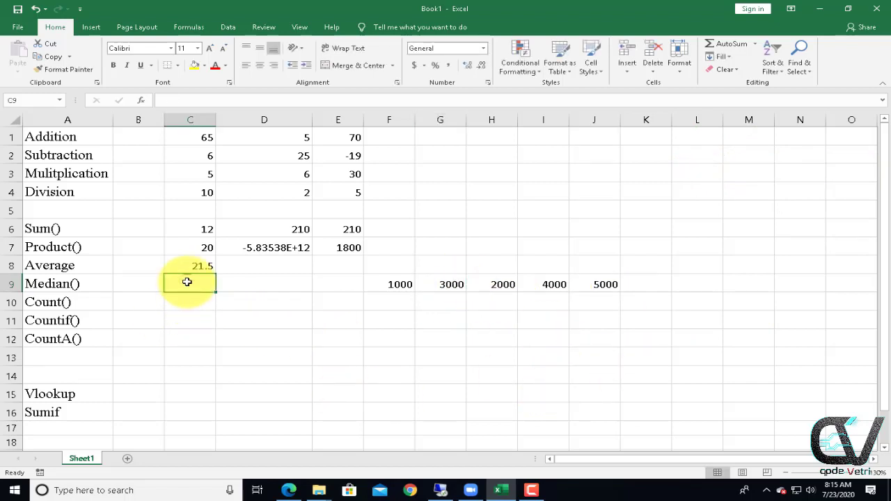
{"action": "type", "text": "=medi"}
{"action": "key", "text": "Tab"}
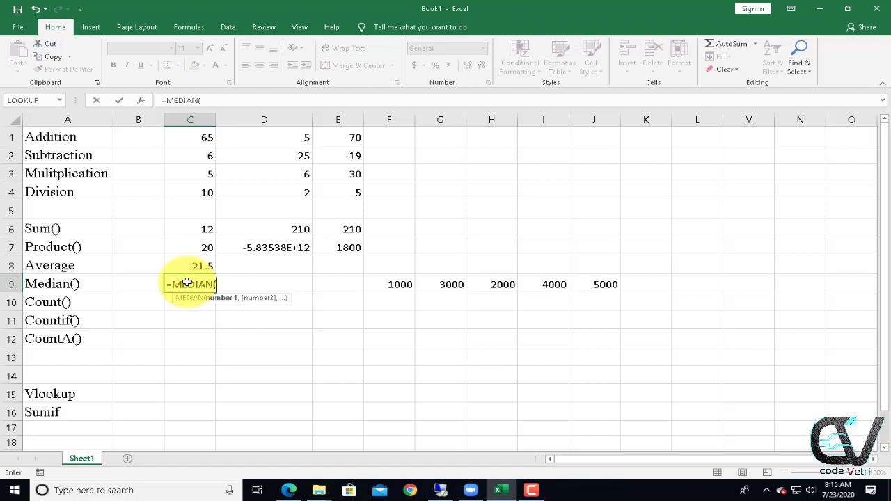
{"action": "left_click_drag", "start_coordinate": [400, 283], "coordinate": [606, 281]}
{"action": "type", "text": ")"}
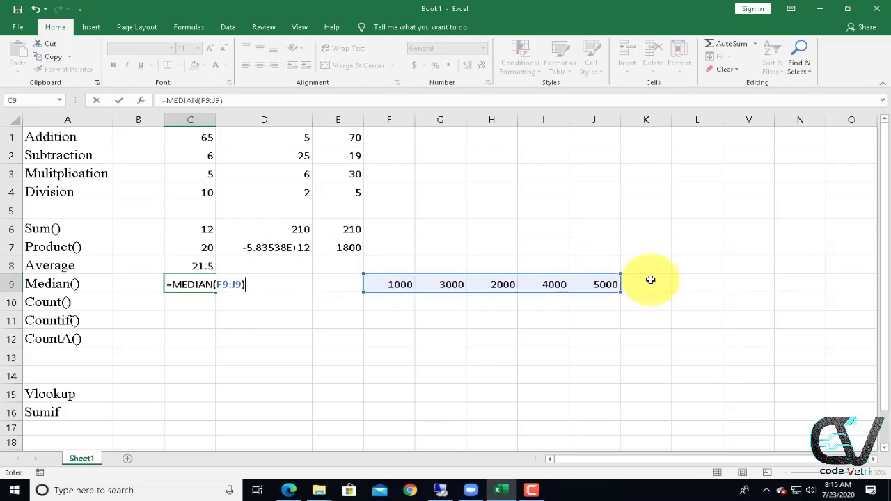
{"action": "key", "text": "Return"}
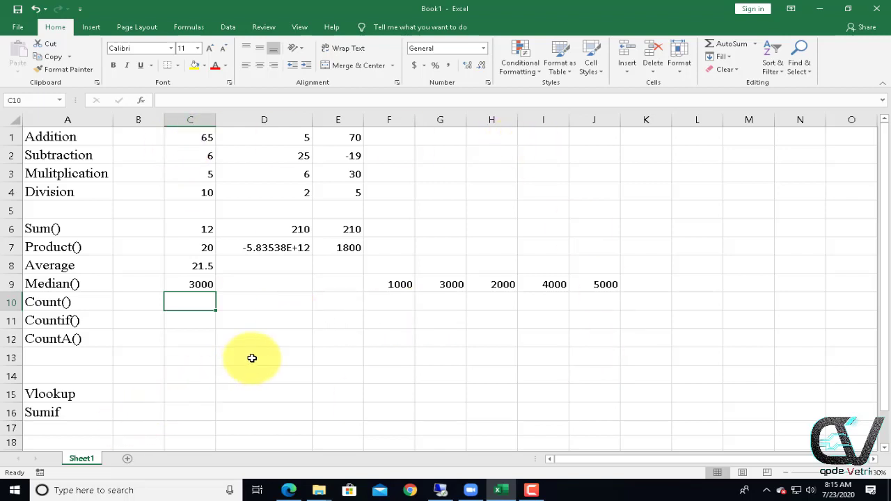
- Count the numeric cells of the number block in C10 with the formula =COUNT(C1:E4)
{"action": "type", "text": "=cop"}
{"action": "key", "text": "BackSpace"}
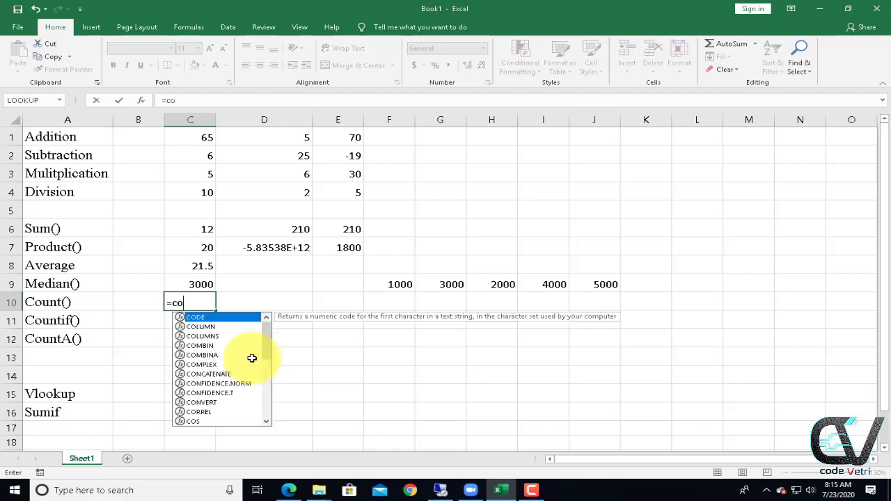
{"action": "type", "text": "un"}
{"action": "key", "text": "Tab"}
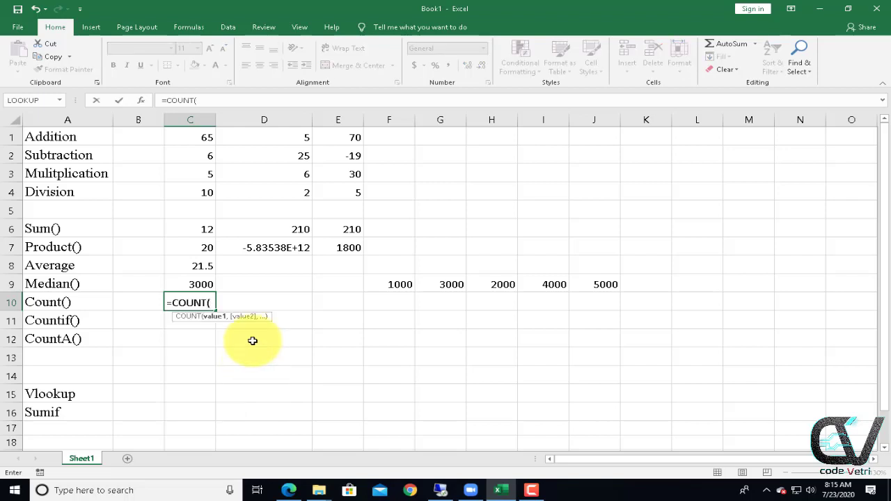
{"action": "left_click_drag", "start_coordinate": [191, 137], "coordinate": [351, 194]}
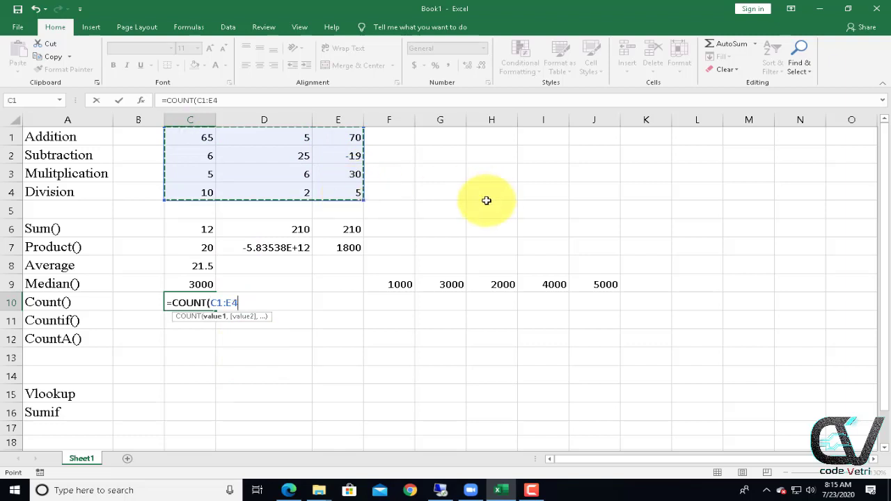
{"action": "type", "text": ")"}
{"action": "key", "text": "Return"}
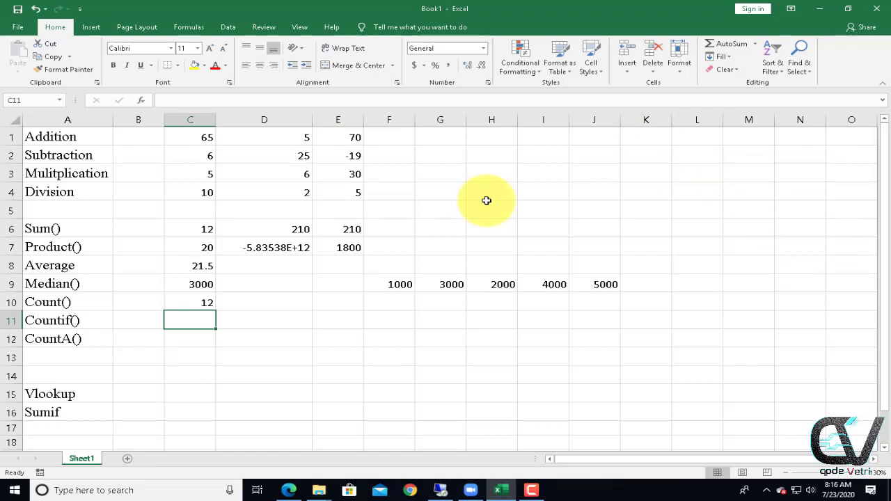
- Count the numeric cells in D10 over the range that includes the text labels, using =COUNT(A1:E4)
{"action": "key", "text": "Up"}
{"action": "key", "text": "Right"}
{"action": "type", "text": "=cou"}
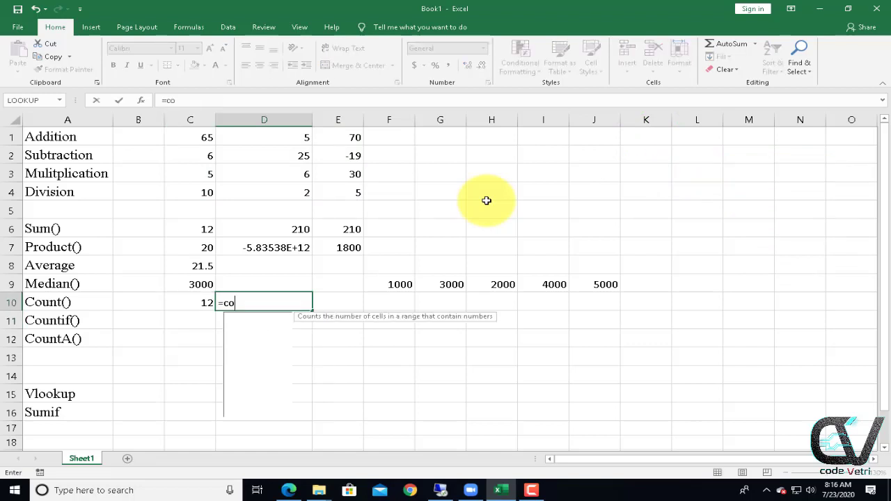
{"action": "key", "text": "Tab"}
{"action": "left_click_drag", "start_coordinate": [42, 135], "coordinate": [352, 175]}
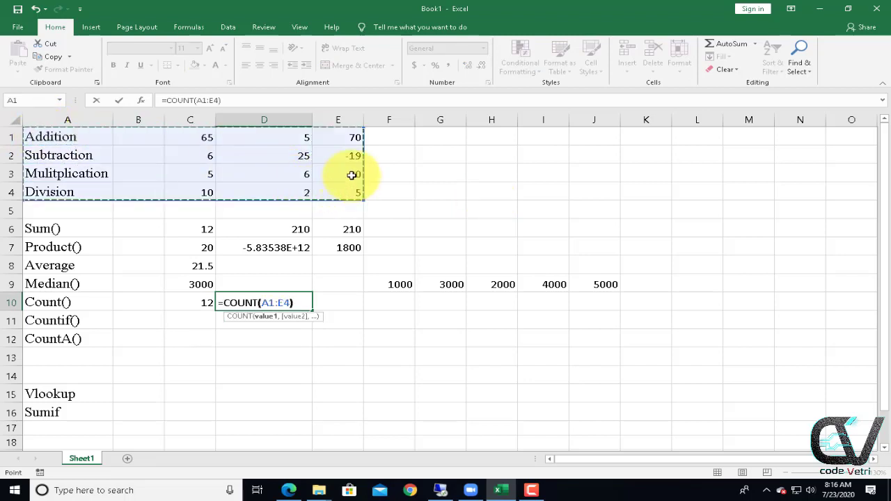
{"action": "type", "text": ")"}
{"action": "key", "text": "Return"}
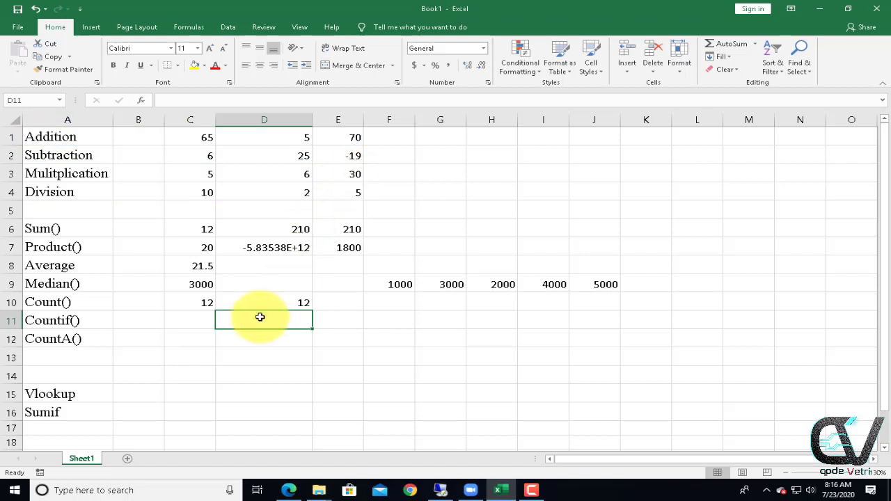
- Count all non-empty cells, text included, in C12 of the CountA() row with =COUNTA(A1:E4)
{"action": "left_click", "coordinate": [186, 341]}
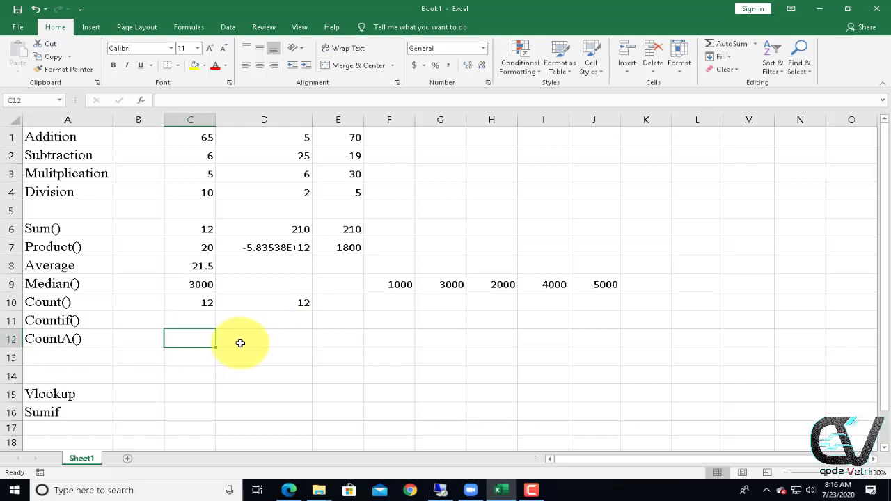
{"action": "type", "text": "="}
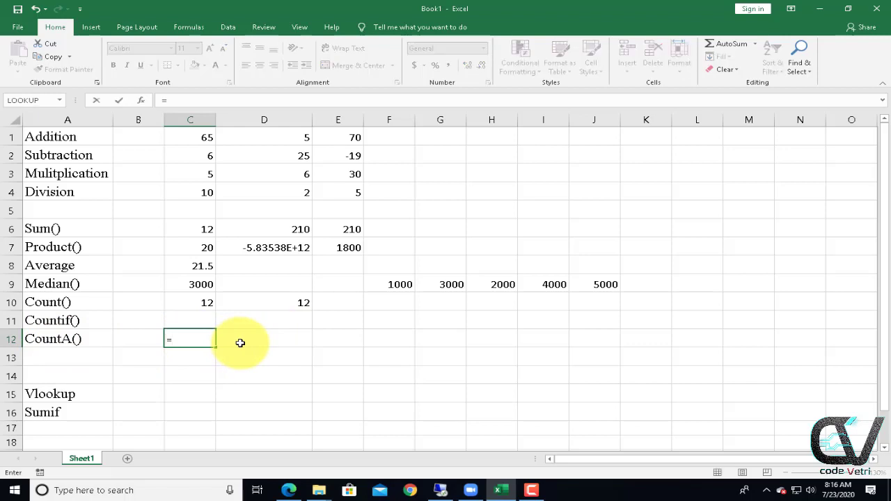
{"action": "type", "text": "coun"}
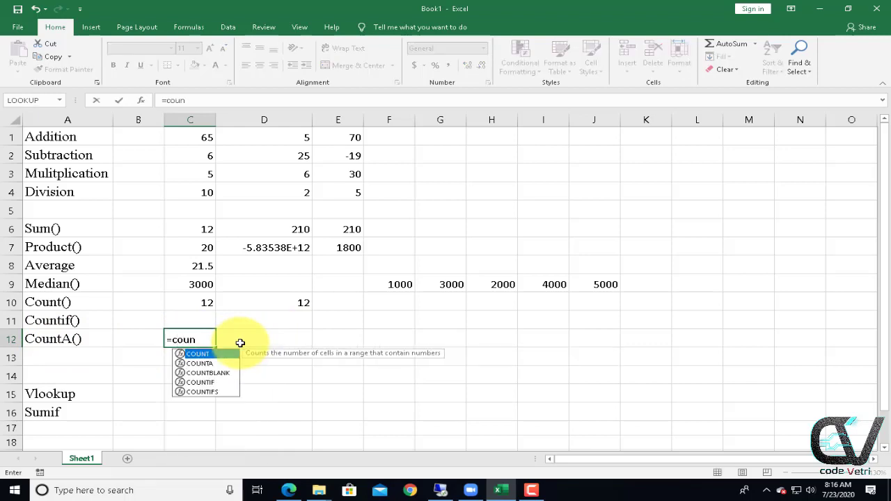
{"action": "key", "text": "Down"}
{"action": "key", "text": "Tab"}
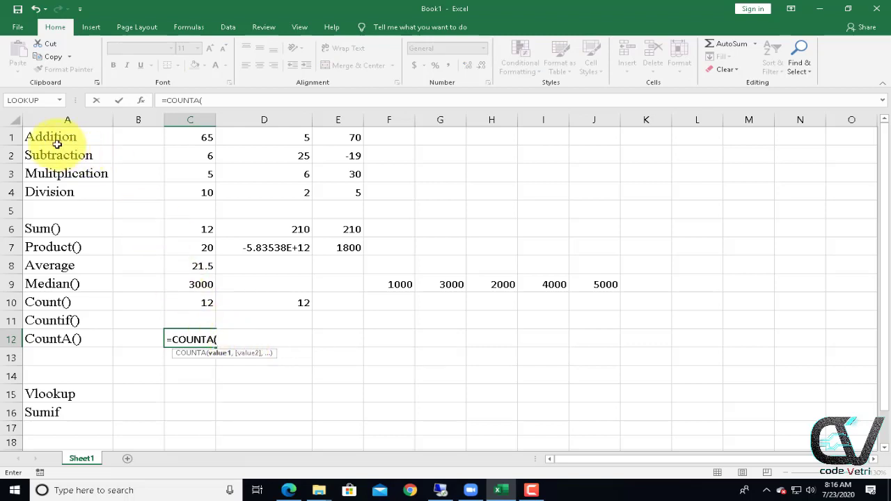
{"action": "left_click_drag", "start_coordinate": [44, 135], "coordinate": [378, 191]}
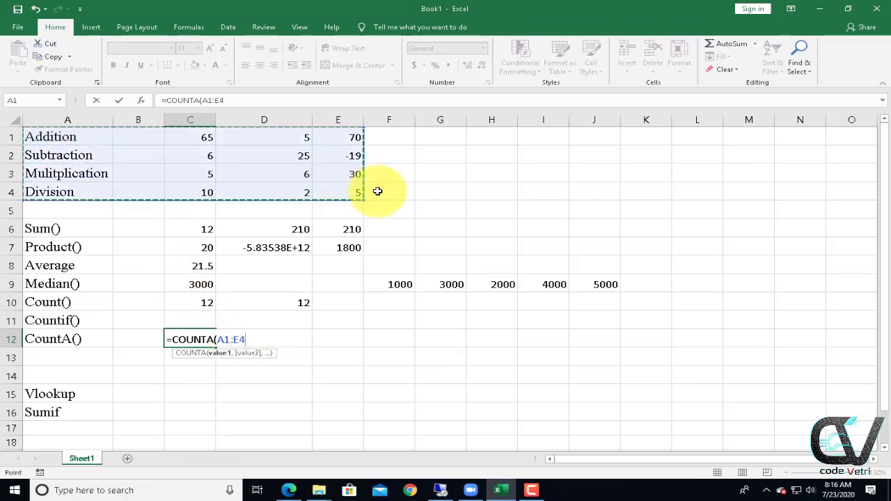
{"action": "type", "text": ")"}
{"action": "key", "text": "Return"}
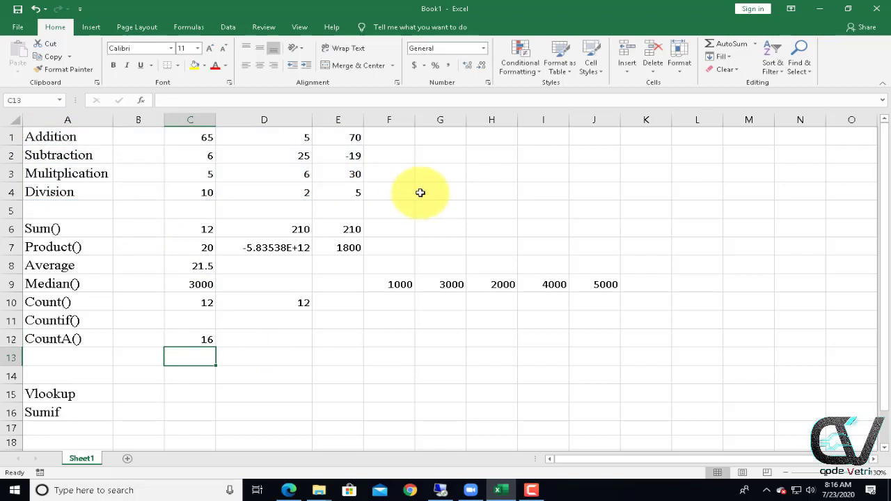
{"action": "left_click_drag", "start_coordinate": [209, 136], "coordinate": [342, 193]}
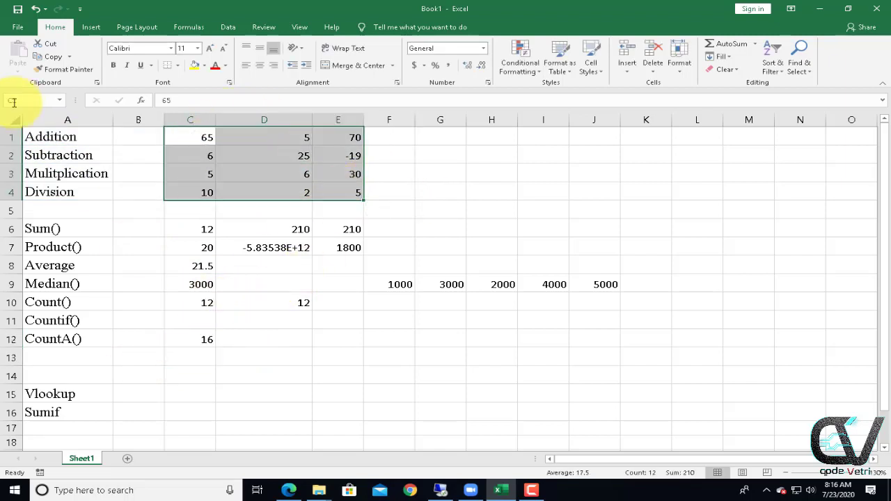
{"action": "left_click", "coordinate": [197, 341]}
{"action": "left_click_drag", "start_coordinate": [125, 133], "coordinate": [133, 187]}
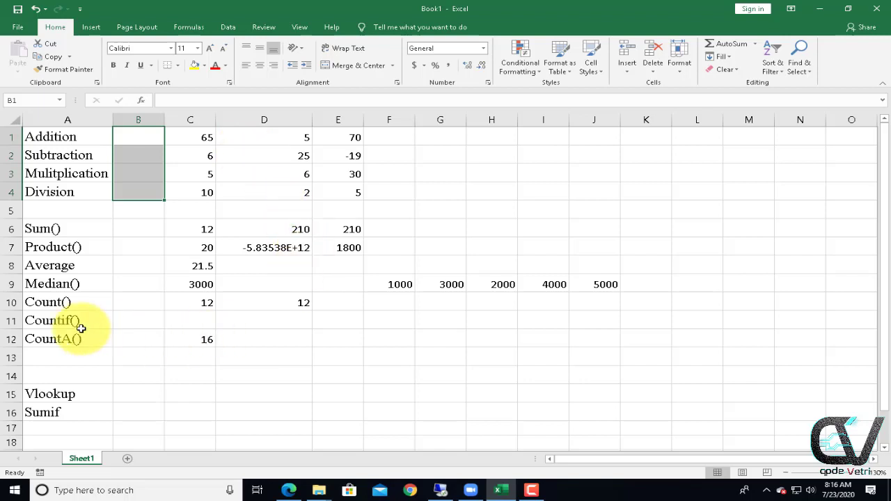
- Add the label countBlank in A13 below the CountA() label
{"action": "left_click", "coordinate": [55, 359]}
{"action": "type", "text": "countBlank"}
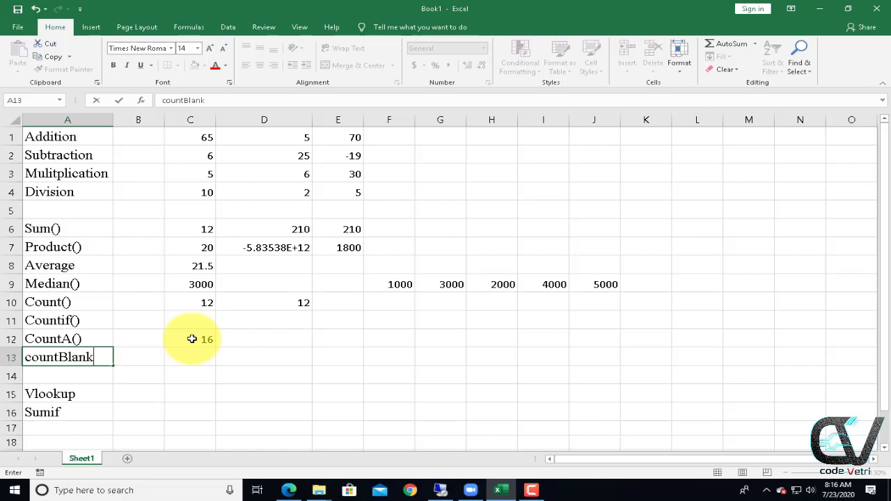
{"action": "key", "text": "Tab"}
- Count the empty cells of the upper block in C13 with the formula =COUNTBLANK(A1:E4)
{"action": "key", "text": "Tab"}
{"action": "type", "text": "="}
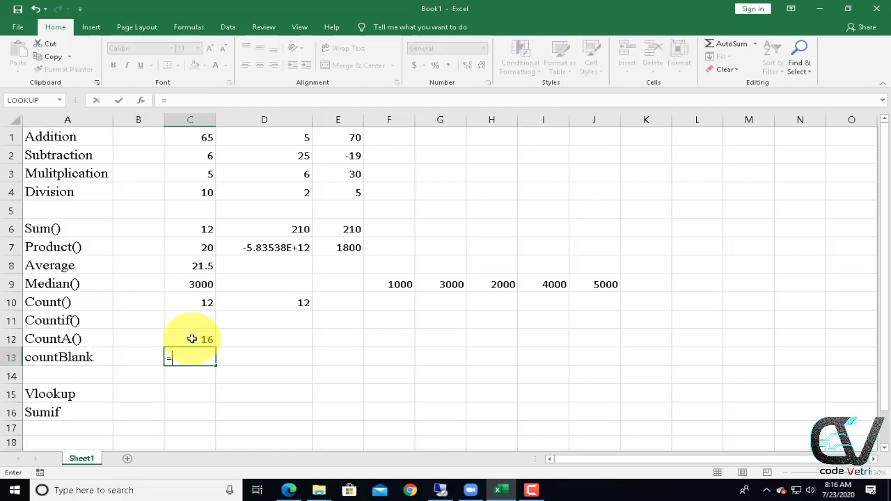
{"action": "type", "text": "count"}
{"action": "key", "text": "Down"}
{"action": "key", "text": "Down"}
{"action": "key", "text": "Tab"}
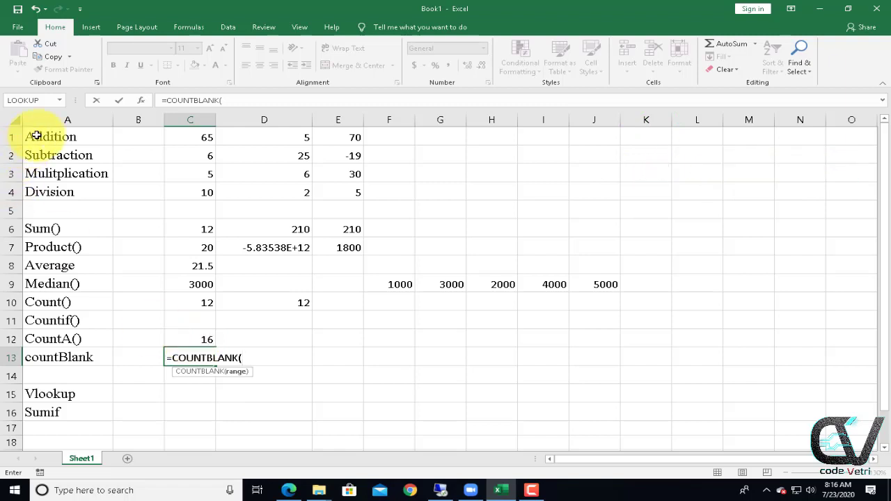
{"action": "left_click_drag", "start_coordinate": [36, 136], "coordinate": [322, 193]}
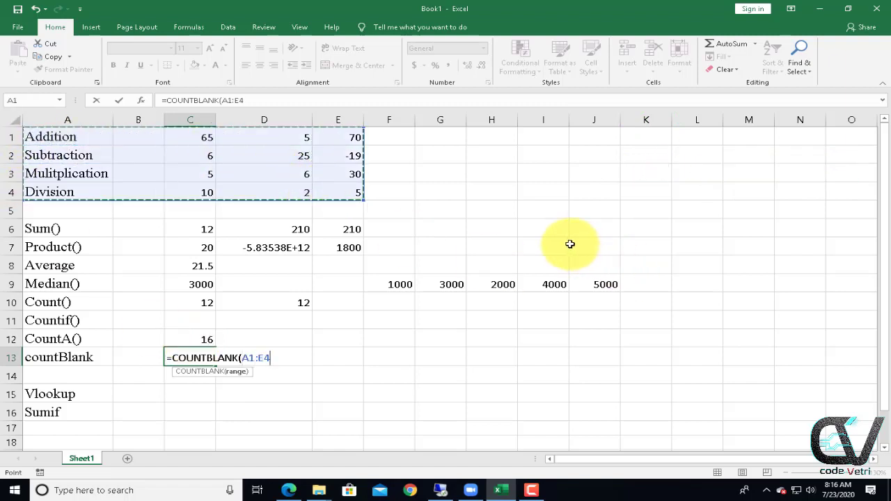
{"action": "type", "text": ")"}
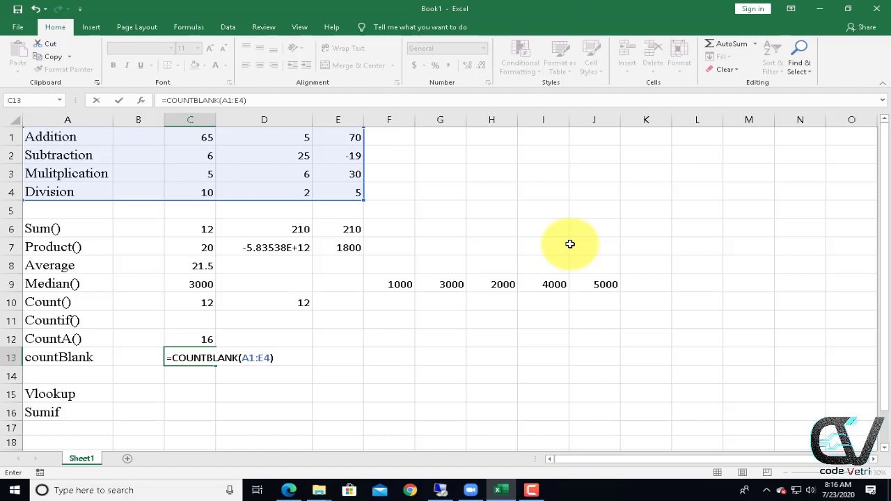
{"action": "key", "text": "Return"}
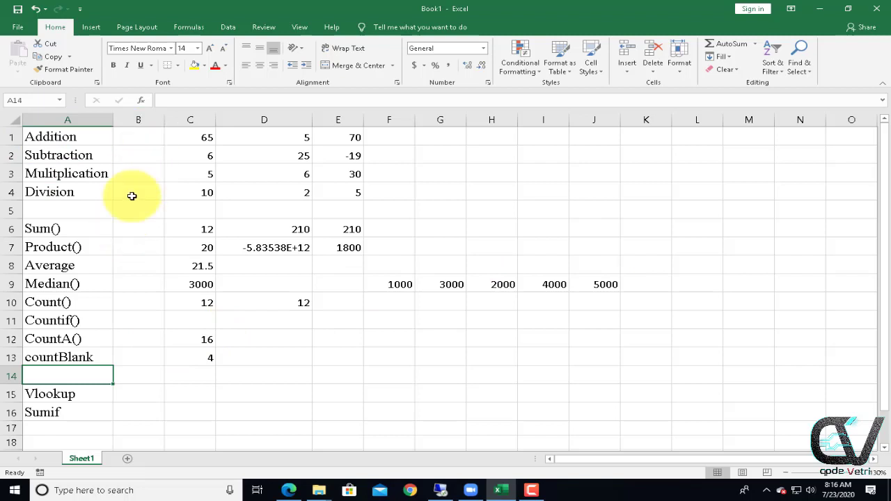
{"action": "left_click", "coordinate": [206, 359]}
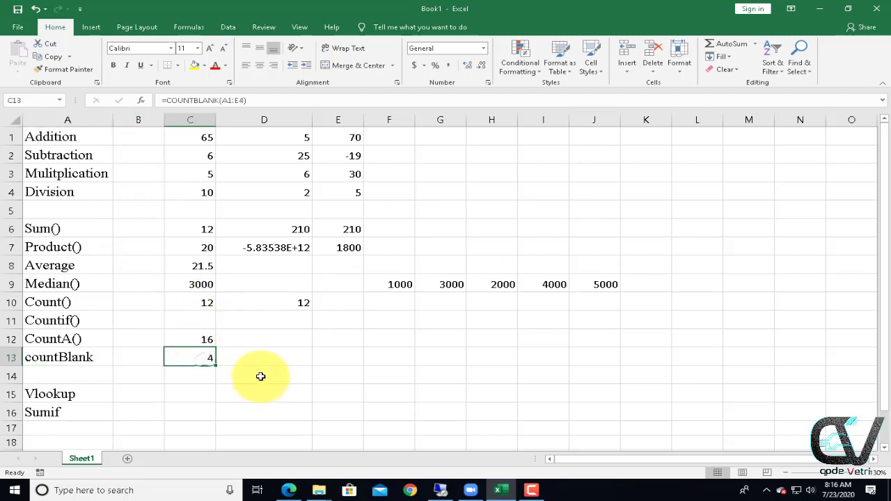
- Count how many cells in the upper number block equal 6 in C11 of the Countif() row, using =COUNTIF(C1:E4,6)
{"action": "left_click", "coordinate": [179, 319]}
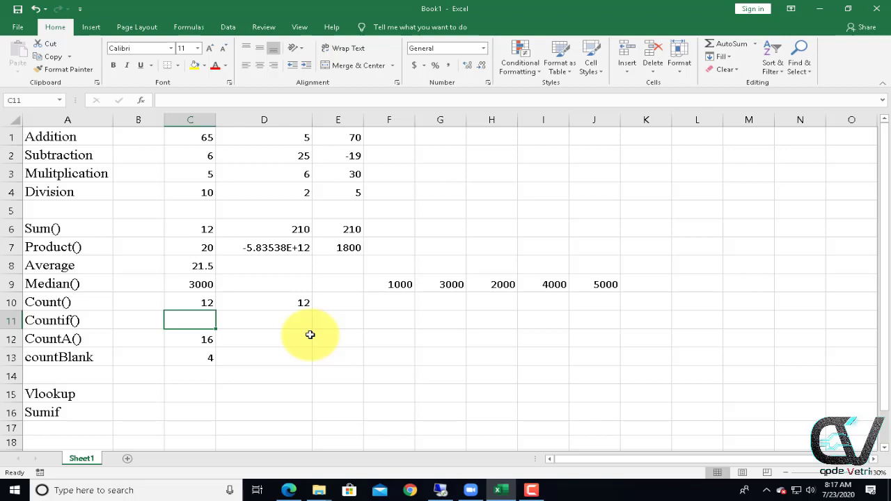
{"action": "type", "text": "=count"}
{"action": "key", "text": "Down"}
{"action": "key", "text": "Down"}
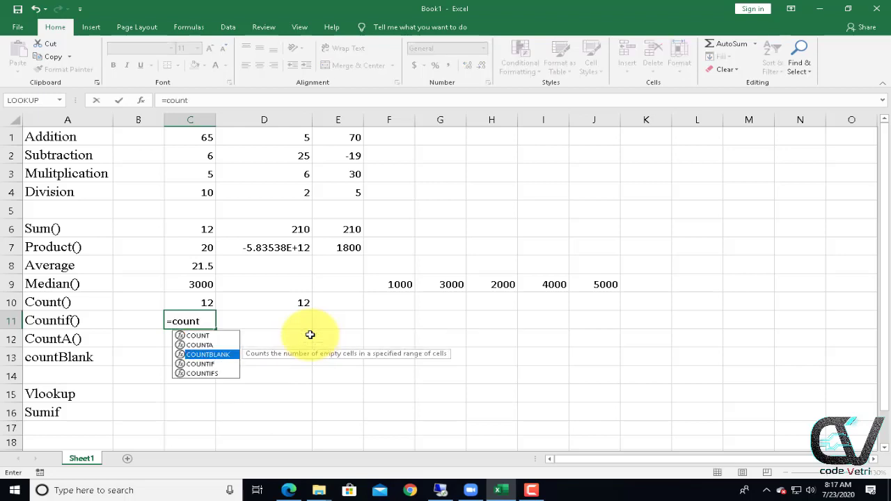
{"action": "key", "text": "Down"}
{"action": "key", "text": "Tab"}
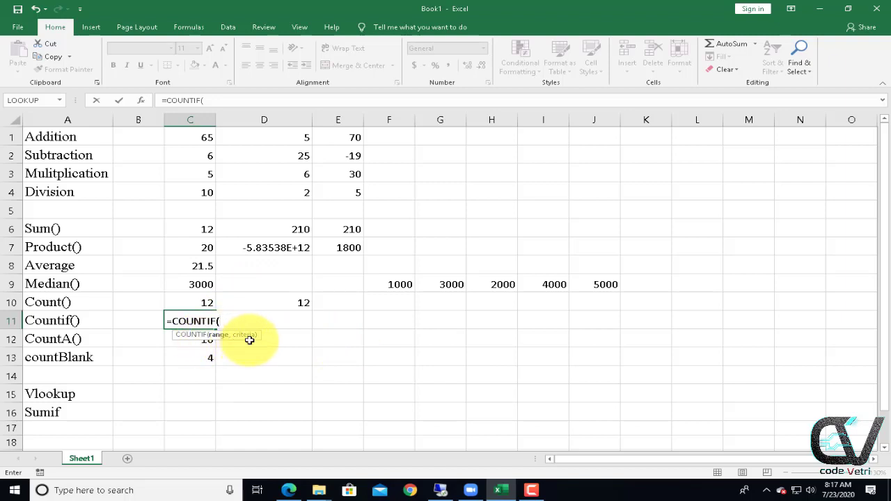
{"action": "left_click_drag", "start_coordinate": [175, 139], "coordinate": [331, 187]}
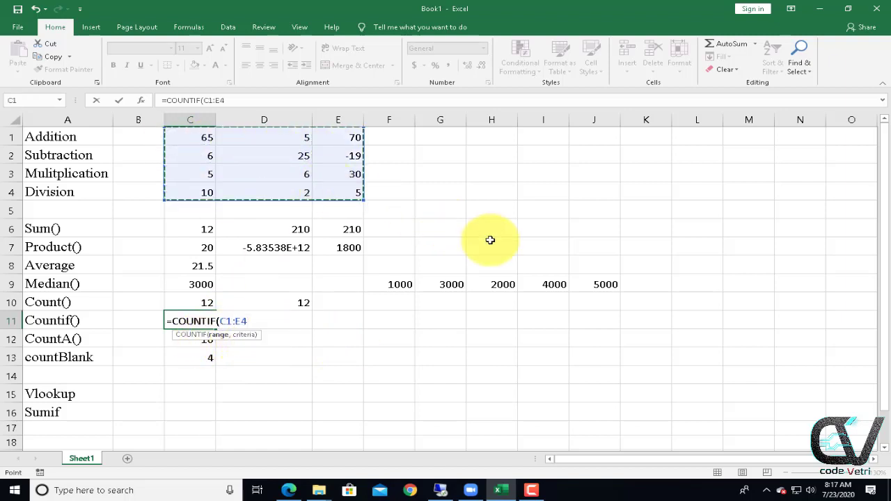
{"action": "type", "text": ",6"}
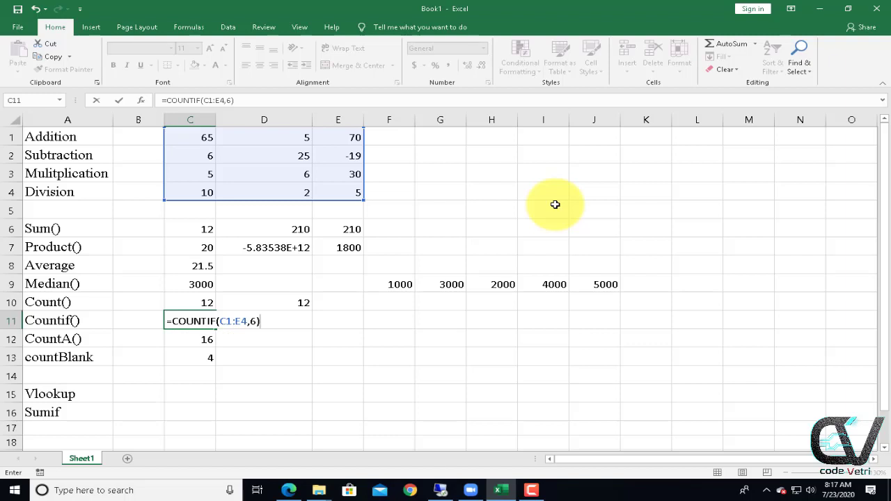
{"action": "key", "text": "Return"}
- Check the cells that match the Countif() criterion and change D1 in the Addition row to 6
{"action": "left_click", "coordinate": [209, 155]}
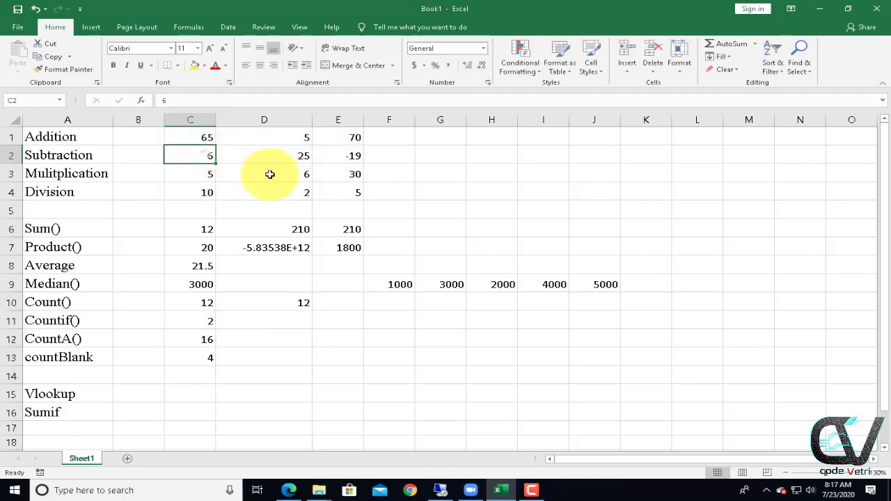
{"action": "left_click", "coordinate": [271, 174]}
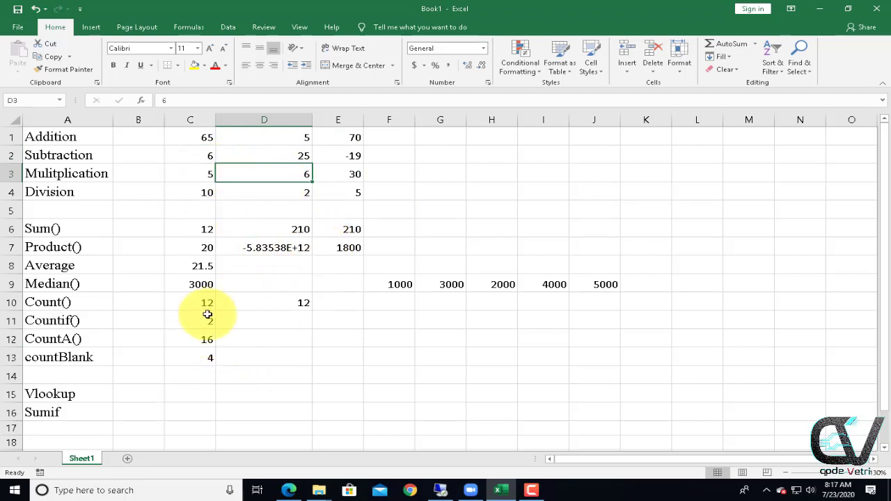
{"action": "left_click", "coordinate": [293, 138]}
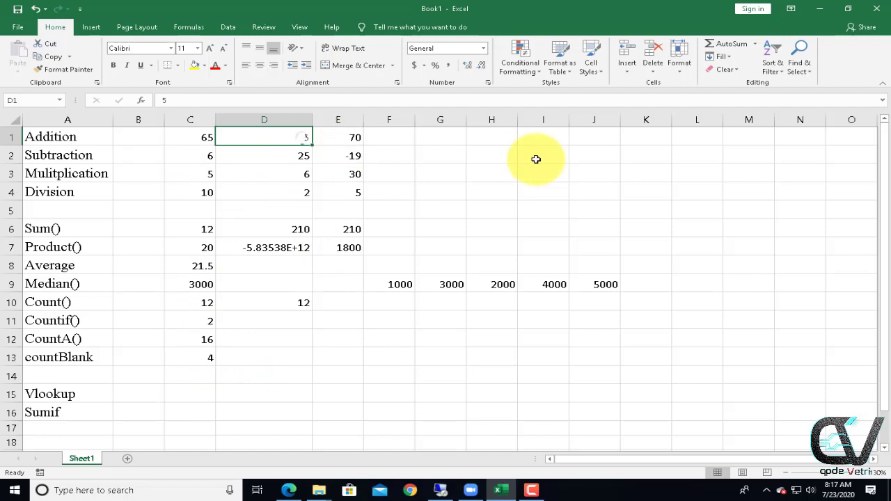
{"action": "type", "text": "6"}
{"action": "key", "text": "Return"}
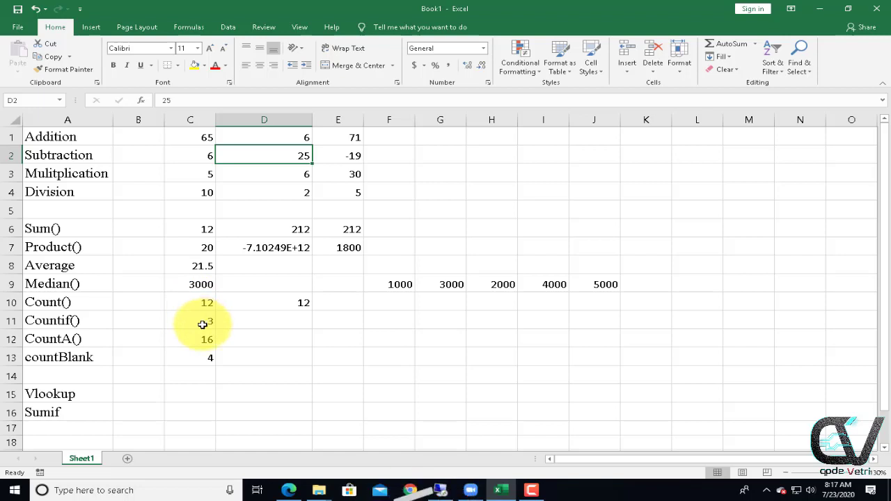
- Start a lookup table level with the Vlookup label by entering Player1 in G15 and Cricket in H15
{"action": "scroll", "coordinate": [238, 411], "scroll_direction": "down", "scroll_amount": 2}
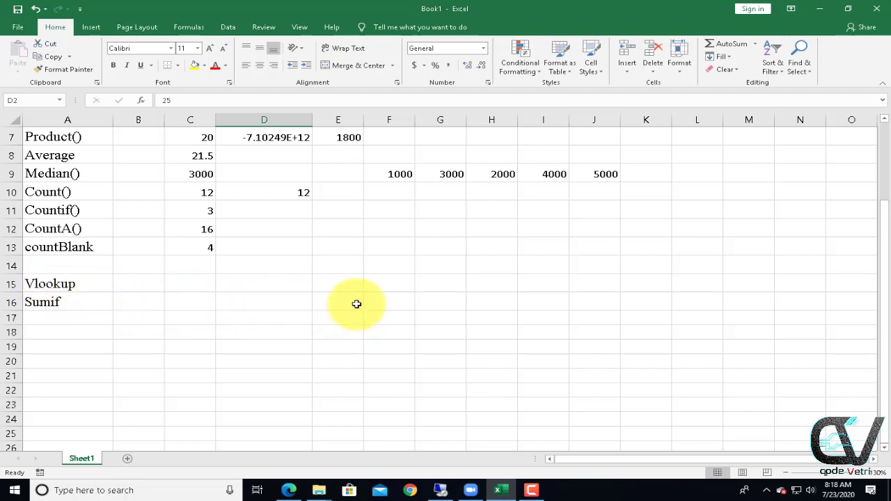
{"action": "left_click", "coordinate": [343, 285]}
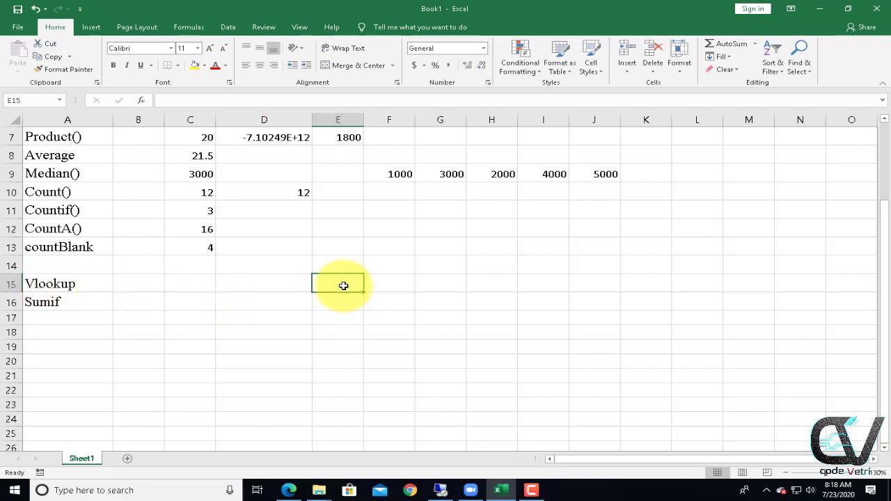
{"action": "left_click", "coordinate": [431, 285]}
{"action": "type", "text": "Player1"}
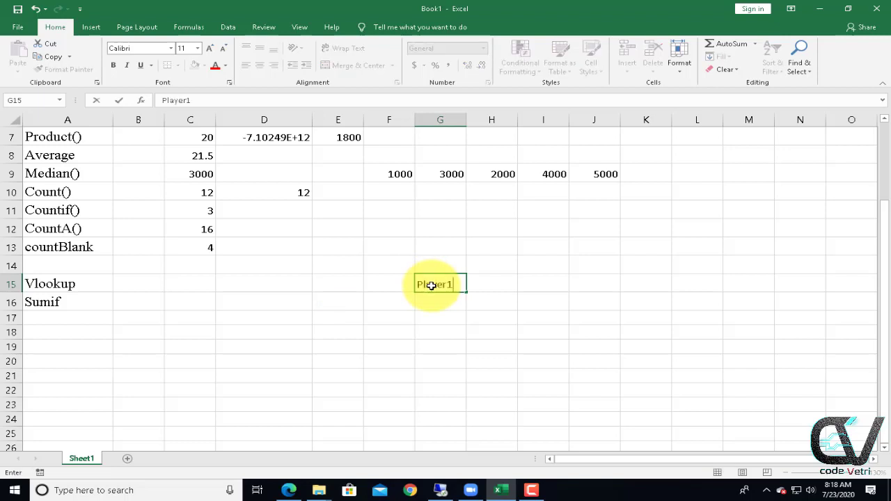
{"action": "key", "text": "Tab"}
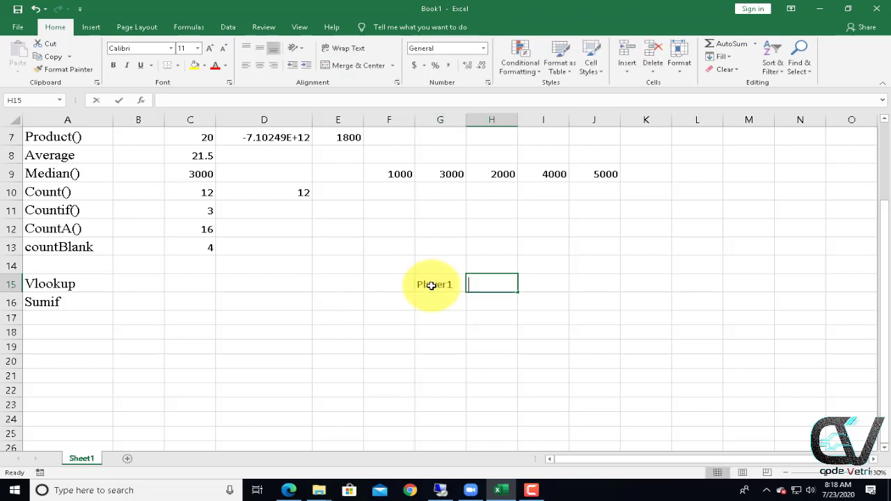
{"action": "type", "text": "Cricket"}
{"action": "key", "text": "Return"}
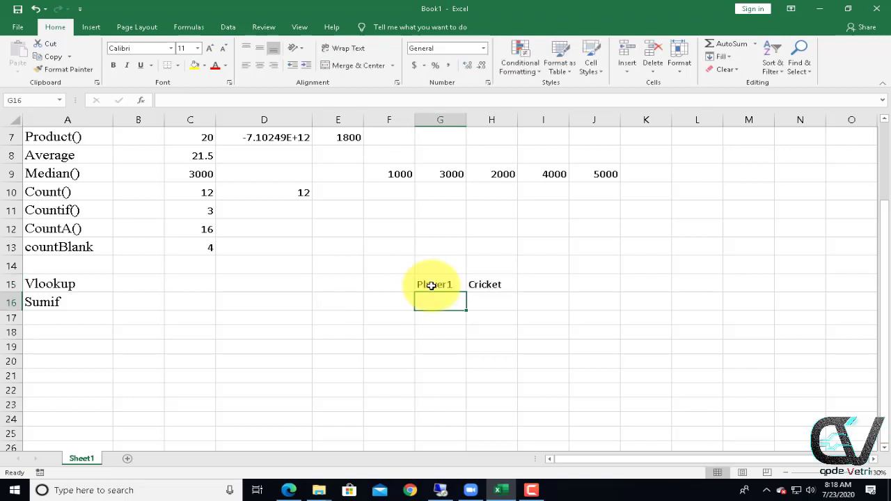
- Add the second row of the lookup table with Player2 in G16 and Volley Ball in H16
{"action": "type", "text": "P"}
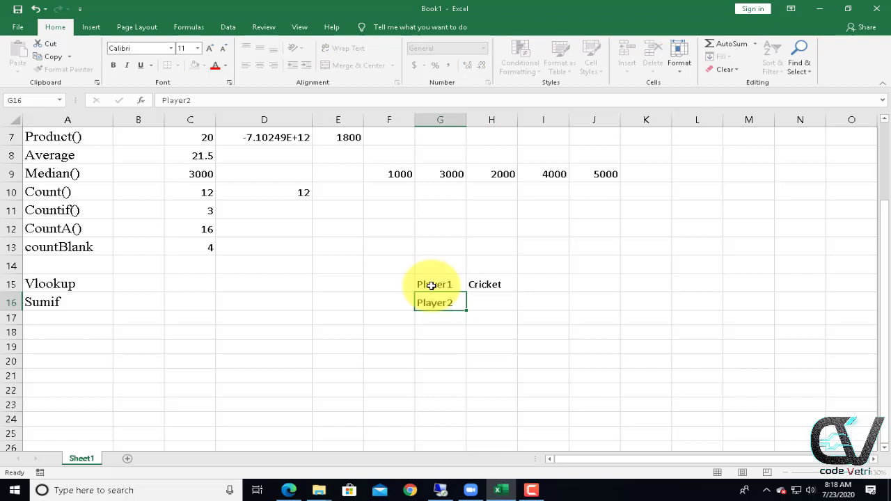
{"action": "type", "text": "layer2"}
{"action": "key", "text": "Tab"}
{"action": "type", "text": "Vo"}
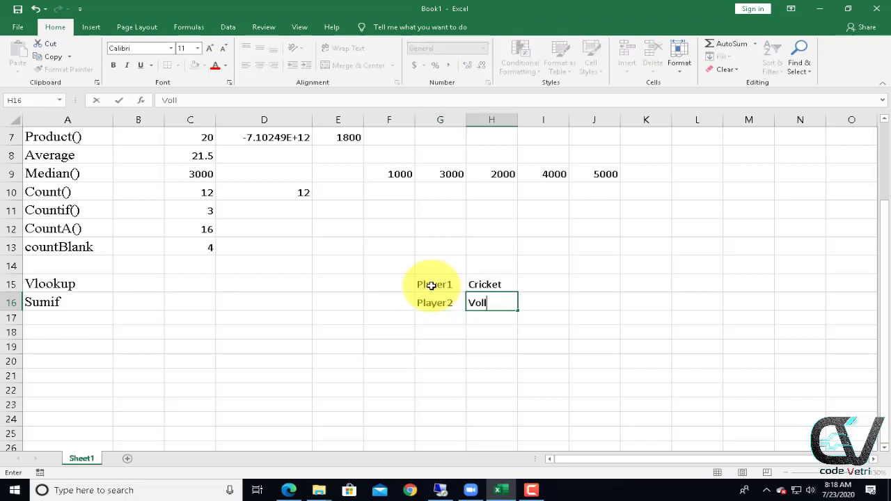
{"action": "type", "text": "lley Ball"}
{"action": "key", "text": "Return"}
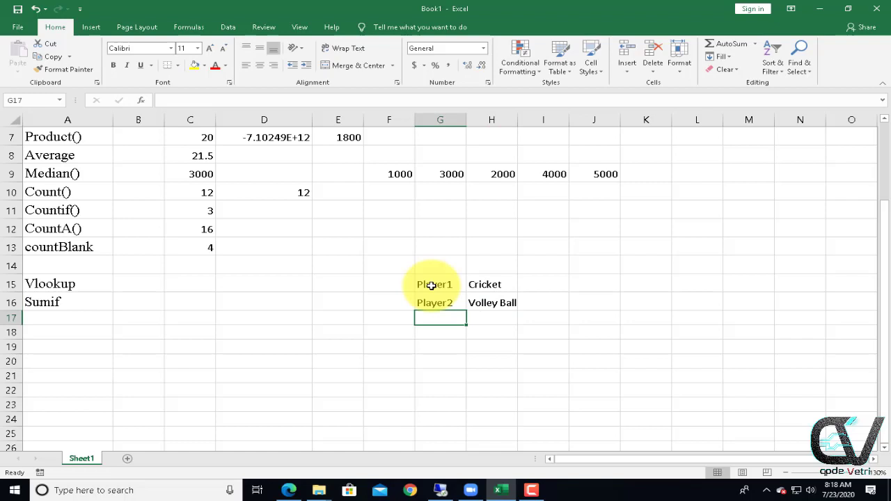
- Add the third row of the lookup table with Player3 in G17 and Soccer in H17
{"action": "type", "text": "Player3"}
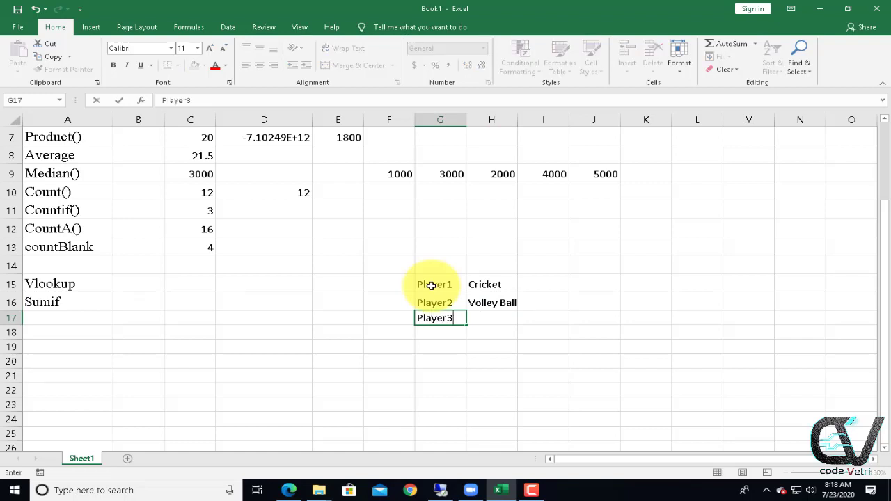
{"action": "key", "text": "Tab"}
{"action": "type", "text": "S"}
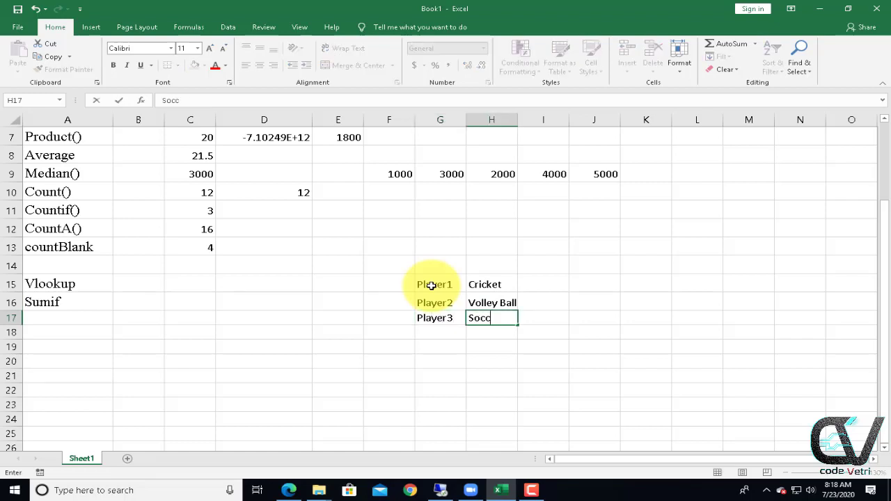
{"action": "key", "text": "Return"}
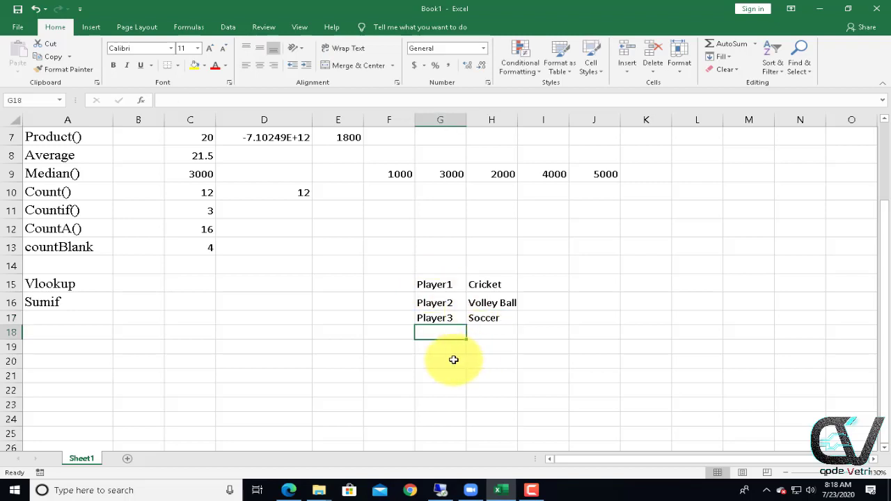
{"action": "left_click", "coordinate": [441, 286]}
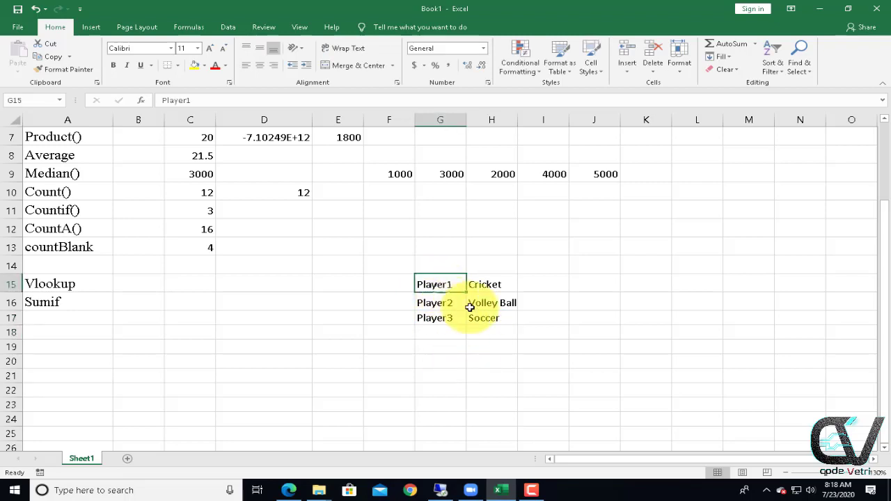
{"action": "left_click", "coordinate": [488, 284]}
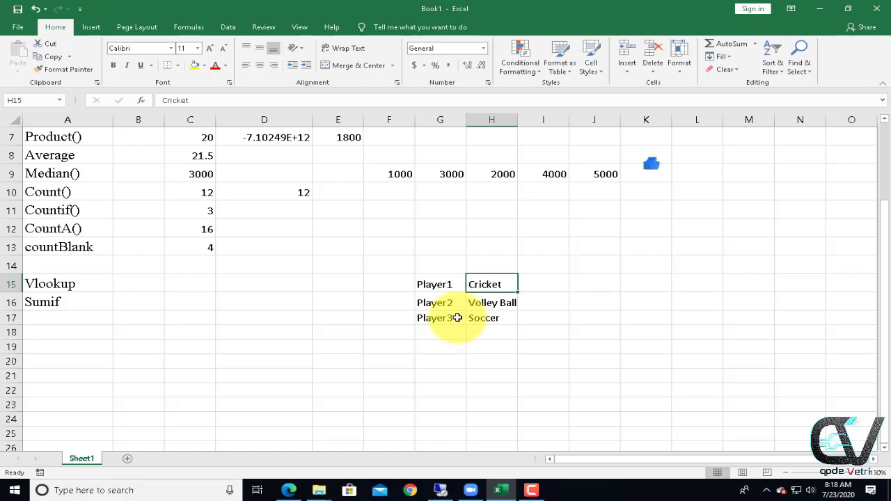
{"action": "left_click_drag", "start_coordinate": [453, 282], "coordinate": [453, 314]}
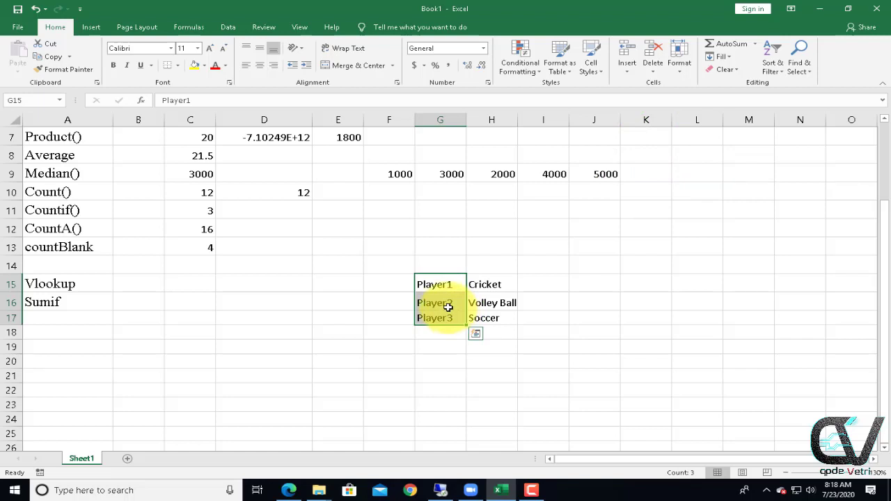
- Number the players 1, 2 and 3 in F15:F17 in front of the lookup table
{"action": "mouse_move", "coordinate": [392, 284]}
{"action": "left_mouse_down"}
{"action": "mouse_move", "coordinate": [392, 318]}
{"action": "mouse_move", "coordinate": [392, 285]}
{"action": "left_mouse_up"}
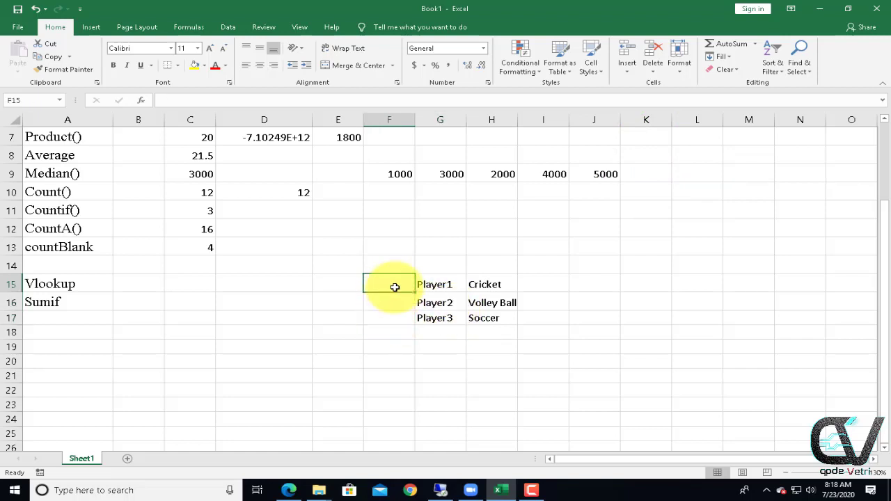
{"action": "type", "text": "1"}
{"action": "key", "text": "Return"}
{"action": "type", "text": "2"}
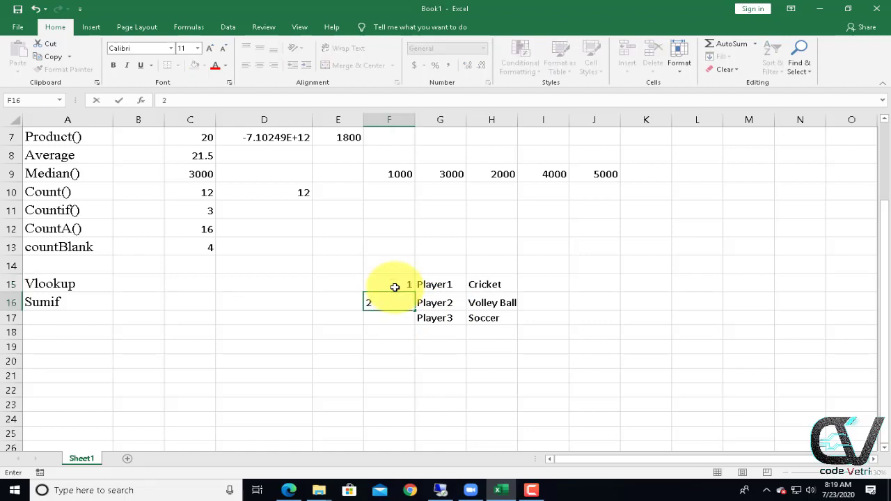
{"action": "key", "text": "Return"}
{"action": "type", "text": "2"}
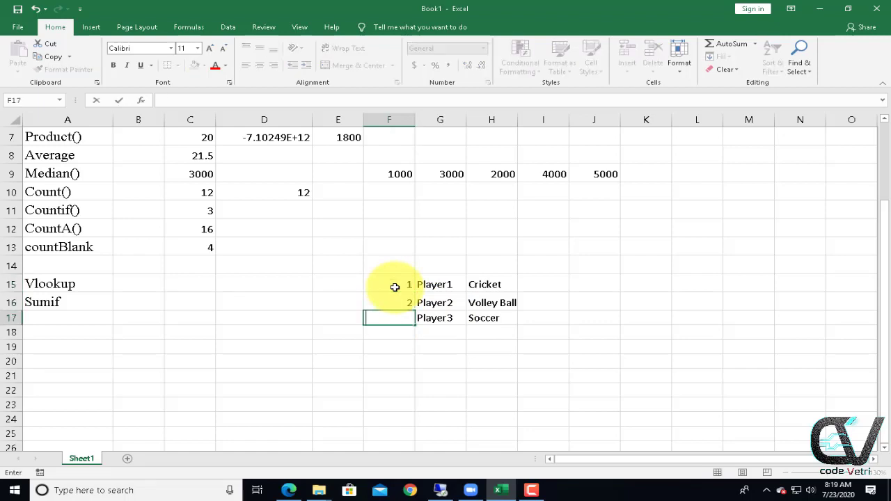
{"action": "key", "text": "Return"}
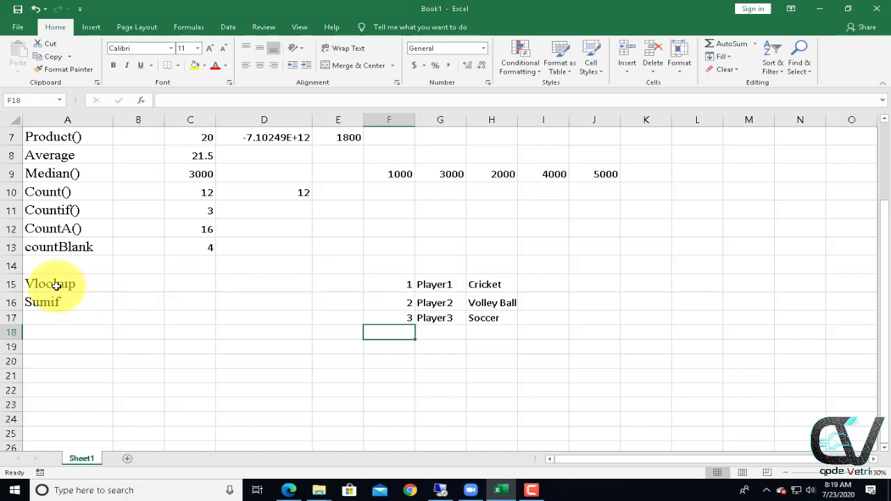
- Clear the serial numbers from F15:F17 in front of the player names
{"action": "left_click", "coordinate": [439, 286]}
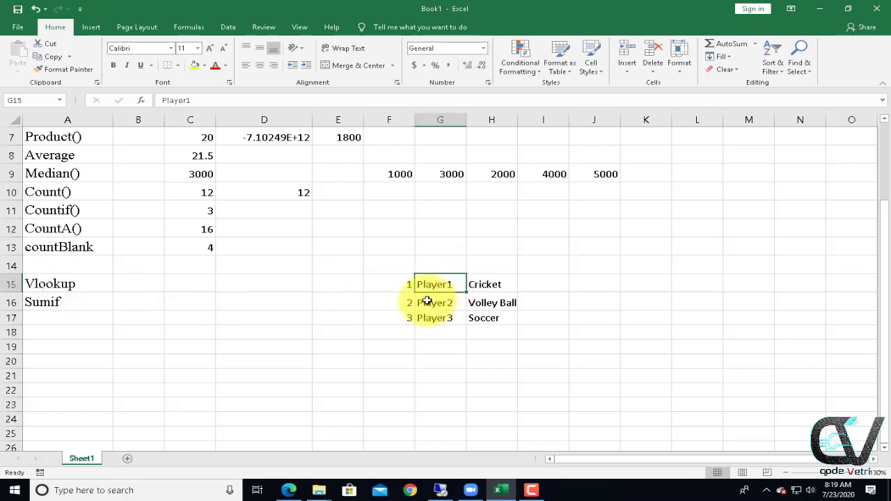
{"action": "left_click_drag", "start_coordinate": [404, 282], "coordinate": [410, 318]}
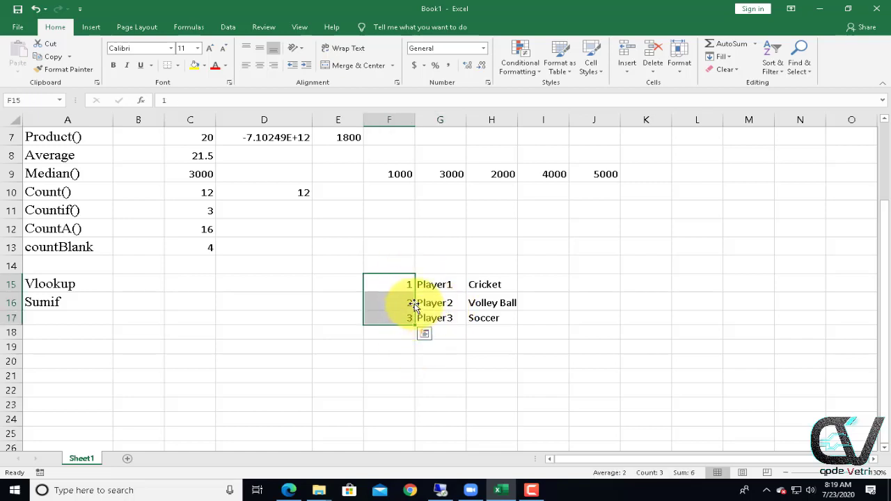
{"action": "key", "text": "Delete"}
{"action": "left_click", "coordinate": [443, 330]}
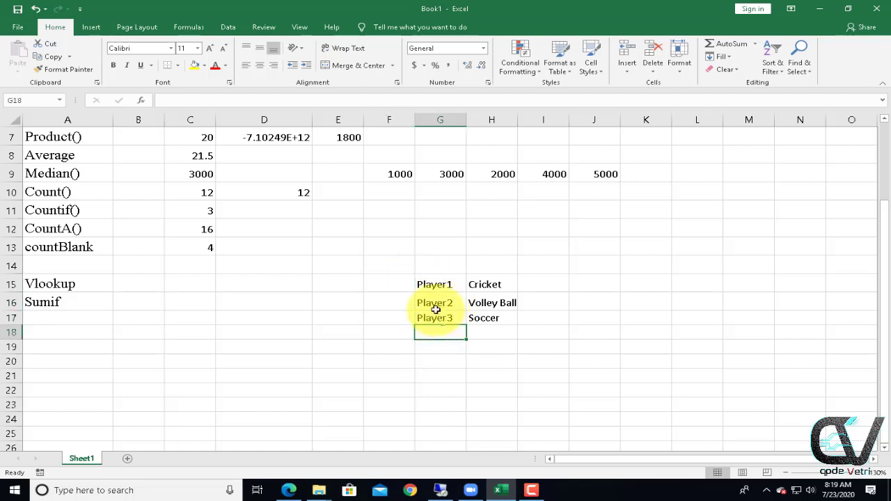
- Enter Player1 as the lookup value in C15 beside the Vlookup label
{"action": "left_click_drag", "start_coordinate": [434, 280], "coordinate": [439, 317]}
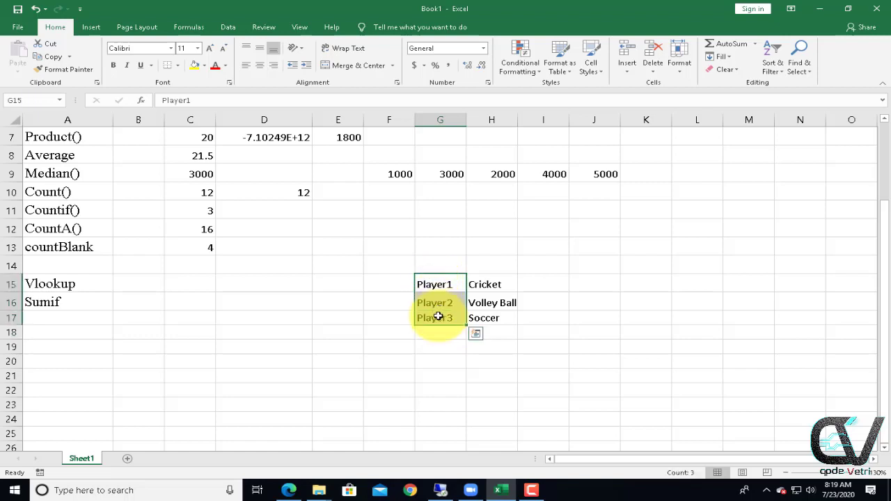
{"action": "left_click", "coordinate": [191, 284]}
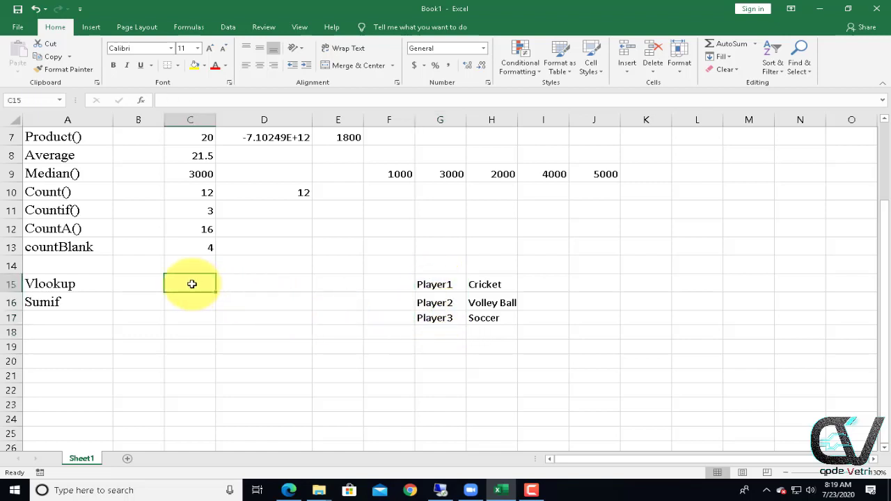
{"action": "type", "text": "Playe"}
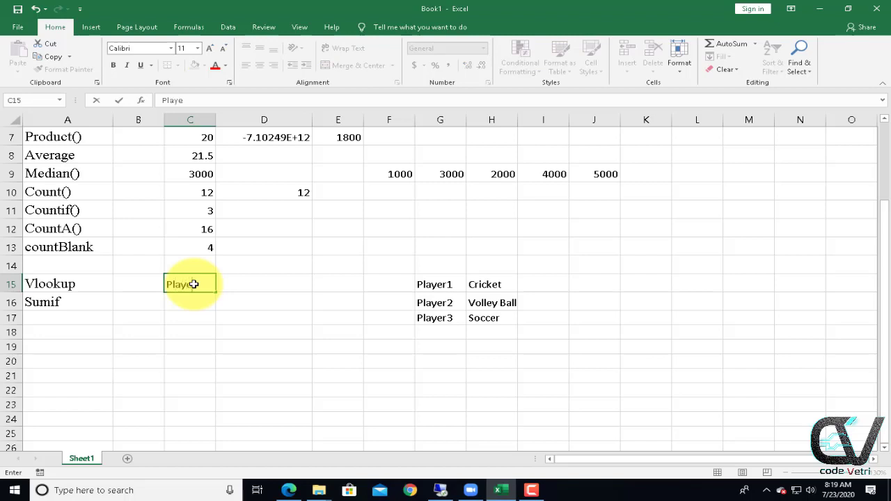
{"action": "type", "text": "r1"}
{"action": "key", "text": "Tab"}
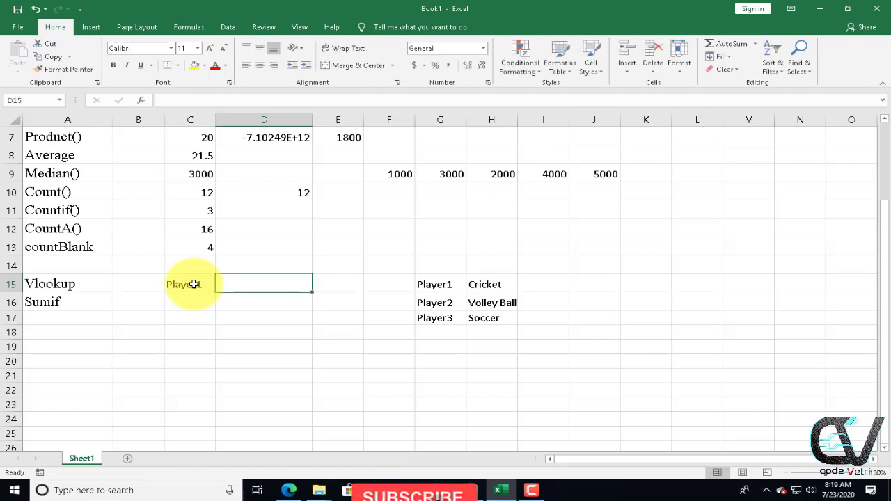
- Enter a VLOOKUP formula in D15 that looks up C15 in G15:H17, returning column 2 with an exact match (FALSE)
{"action": "type", "text": "="}
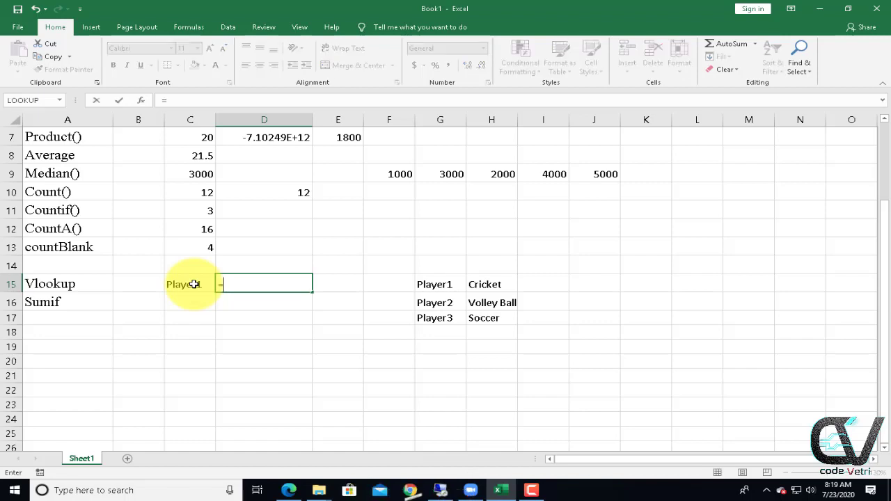
{"action": "type", "text": "vl"}
{"action": "key", "text": "Tab"}
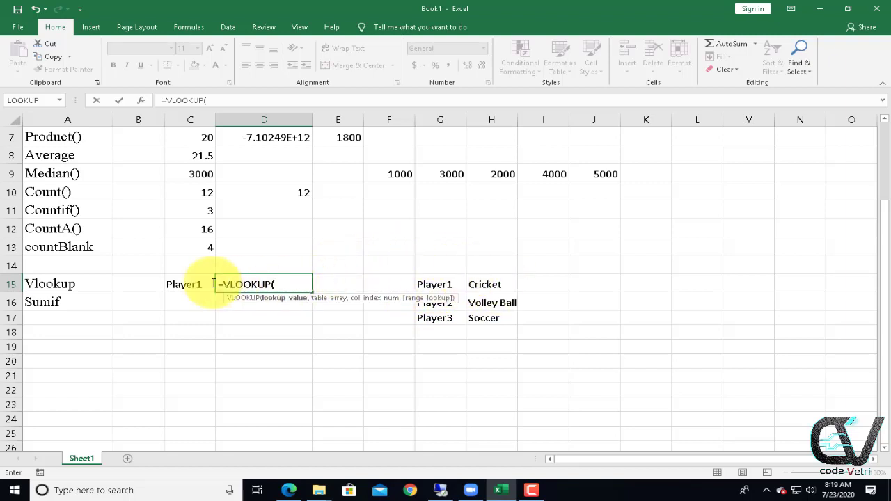
{"action": "left_click", "coordinate": [184, 285]}
{"action": "type", "text": ","}
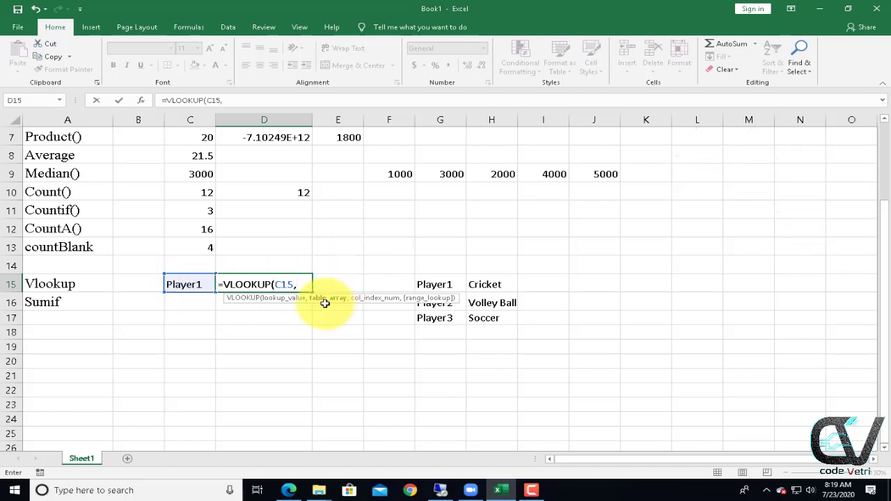
{"action": "left_click_drag", "start_coordinate": [431, 283], "coordinate": [484, 316]}
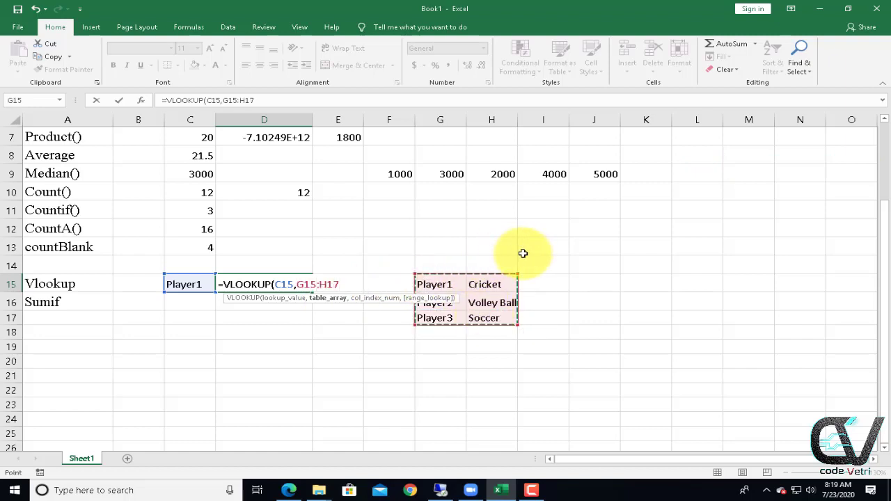
{"action": "type", "text": ",2"}
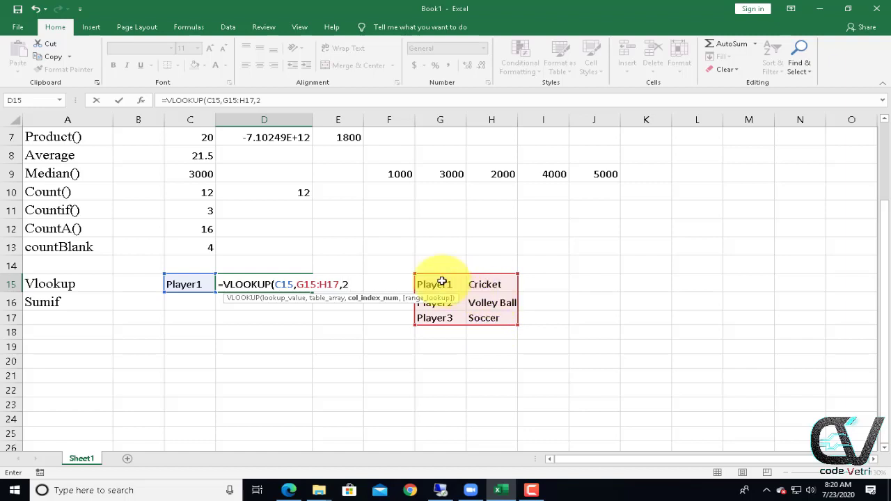
{"action": "type", "text": ","}
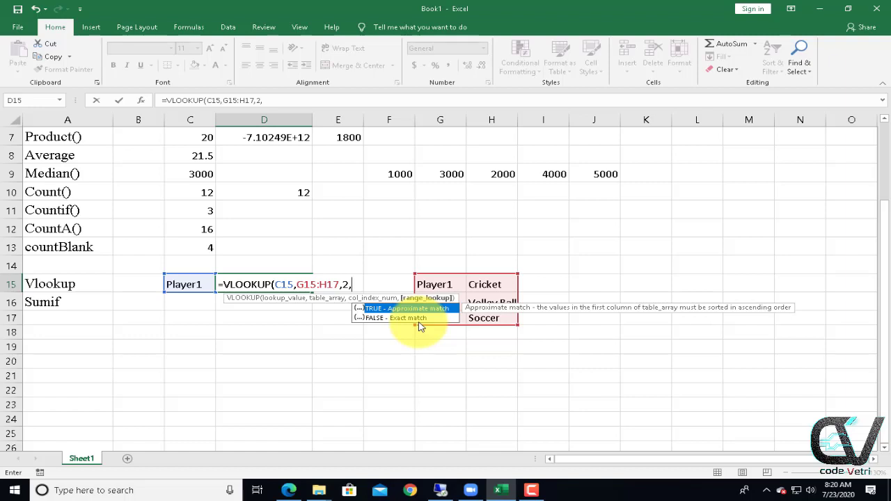
{"action": "key", "text": "Down"}
{"action": "key", "text": "Tab"}
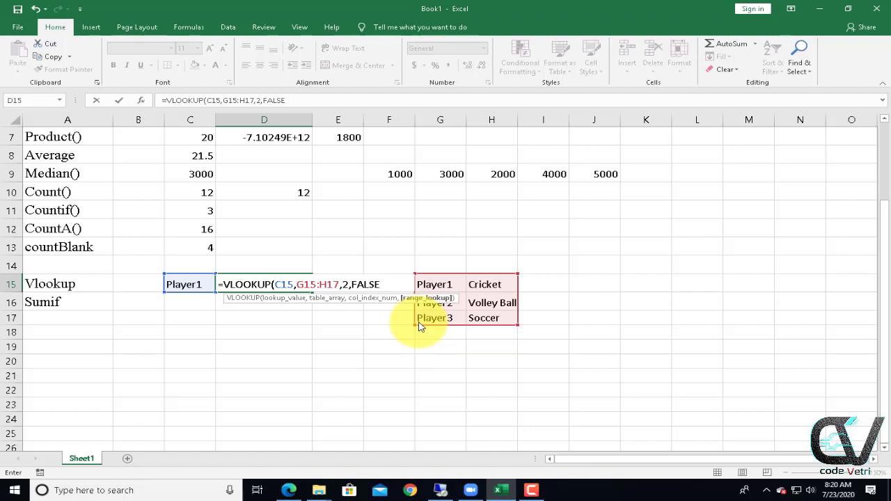
{"action": "type", "text": ")"}
{"action": "key", "text": "Return"}
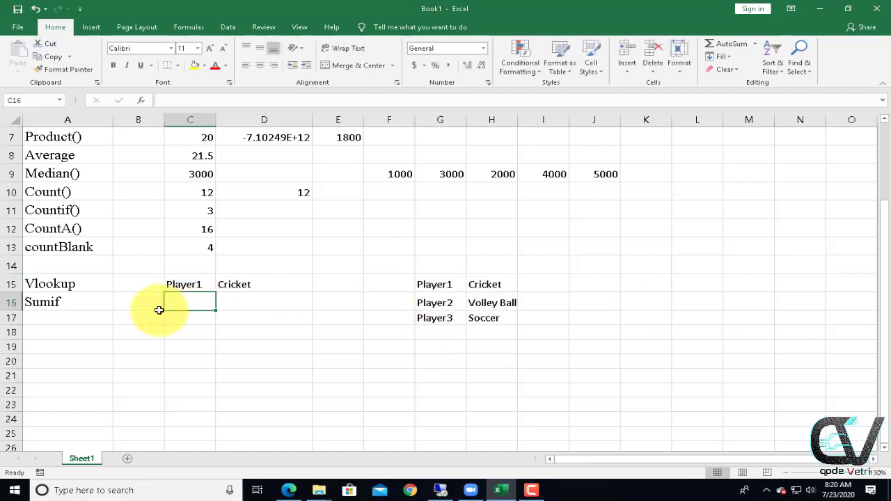
- Change the lookup value in C15 to Player2
{"action": "left_click", "coordinate": [184, 288]}
{"action": "type", "text": "Pla"}
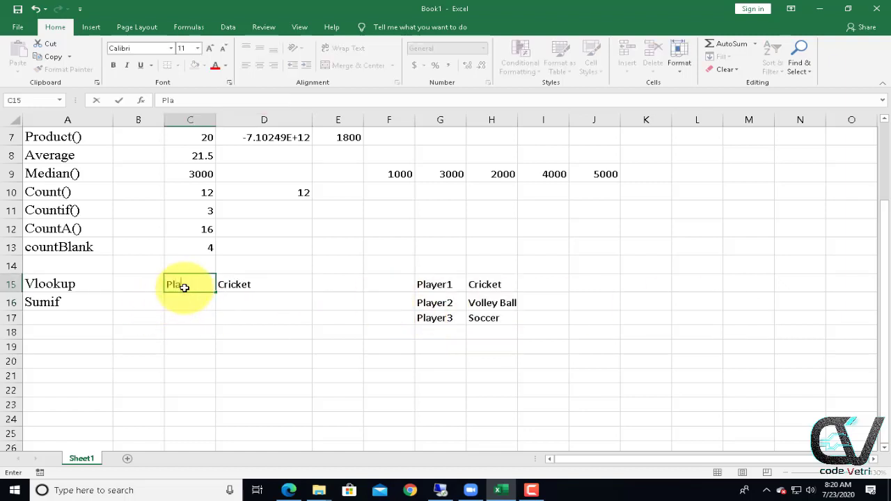
{"action": "type", "text": "yer2"}
{"action": "key", "text": "Return"}
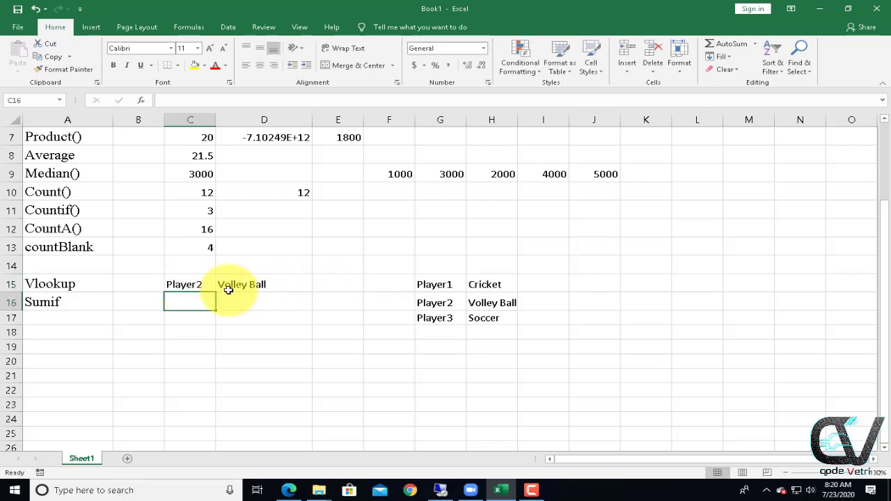
- Change the lookup value in C15 to Player3
{"action": "left_click", "coordinate": [211, 284]}
{"action": "type", "text": "Pla"}
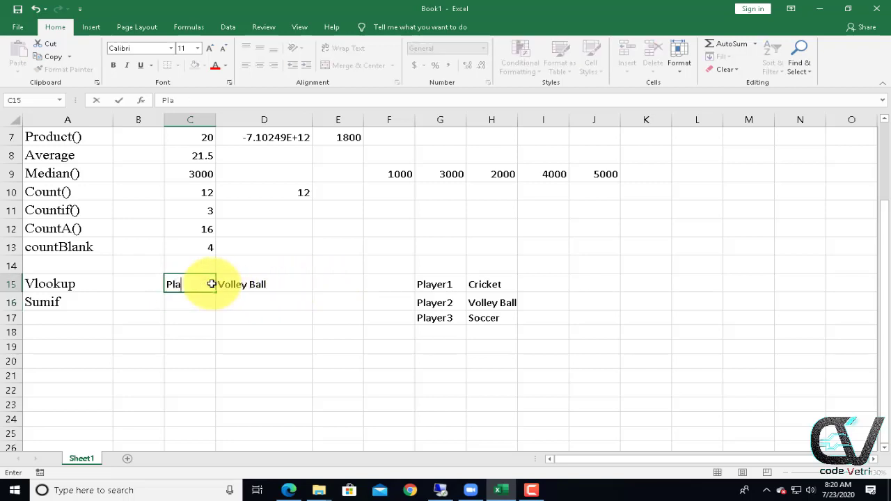
{"action": "type", "text": "yer3"}
{"action": "key", "text": "Return"}
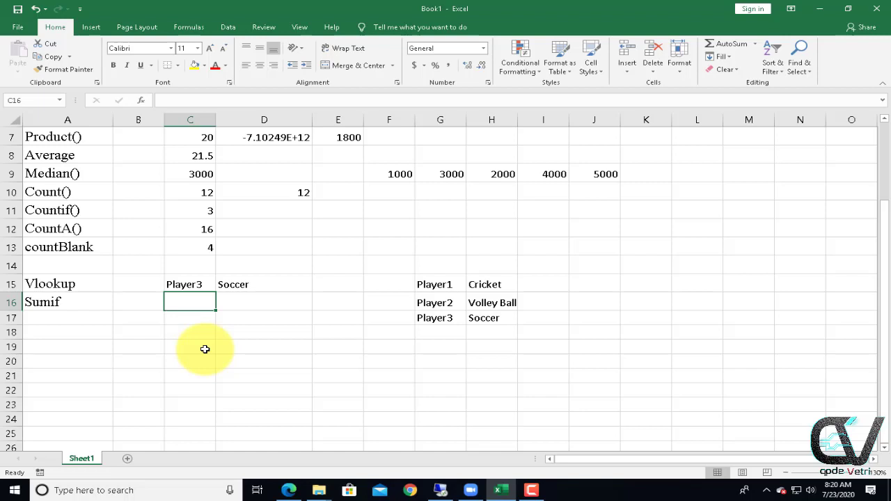
- Start a data table below the lookup table with the heading Date in G19 and 07/23/2020 in G20
{"action": "left_click", "coordinate": [437, 350]}
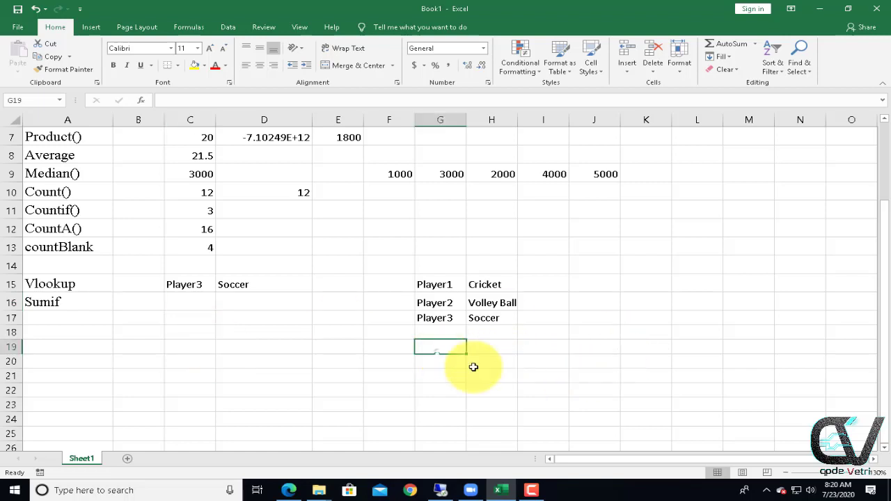
{"action": "type", "text": "Date"}
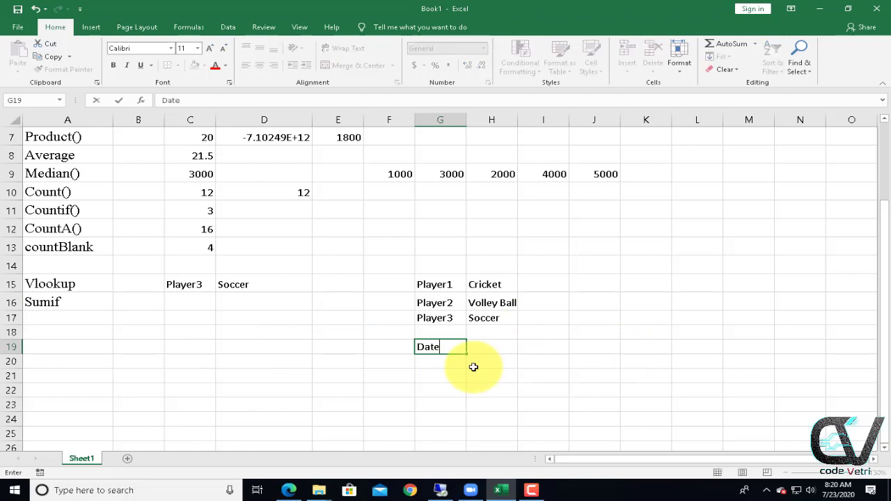
{"action": "key", "text": "Return"}
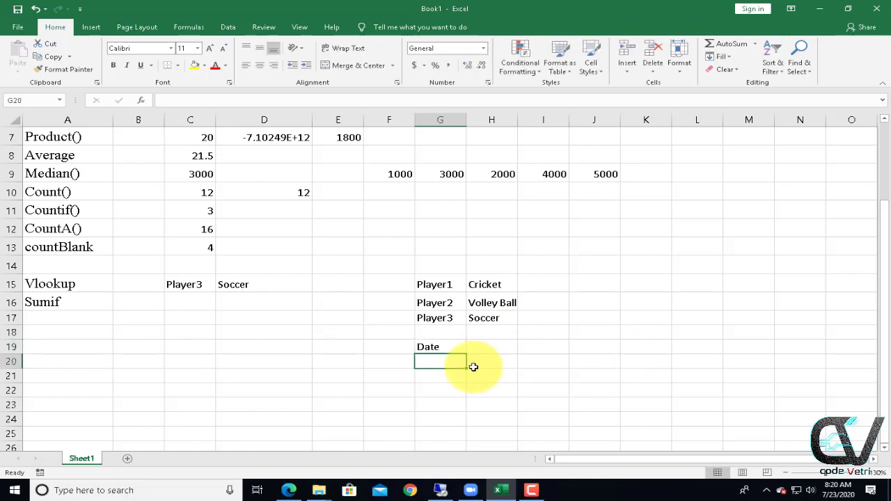
{"action": "type", "text": "07"}
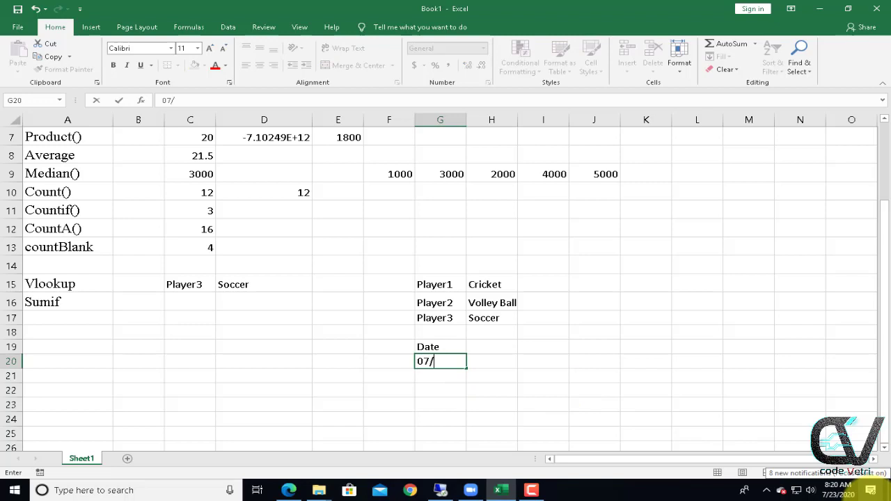
{"action": "type", "text": "/23/2020"}
{"action": "key", "text": "Return"}
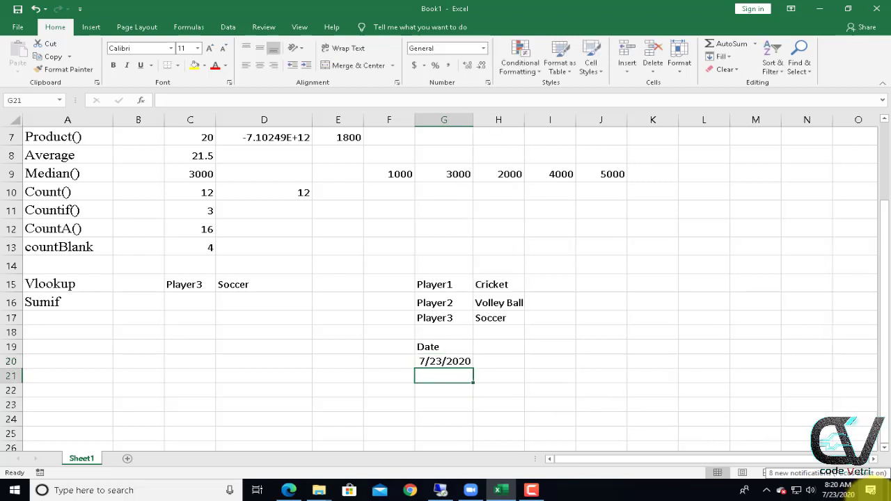
- Enter two different people's first names as column headings in H19 and I19 beside the Date heading
{"action": "left_click", "coordinate": [521, 346]}
{"action": "type", "text": "Ram"}
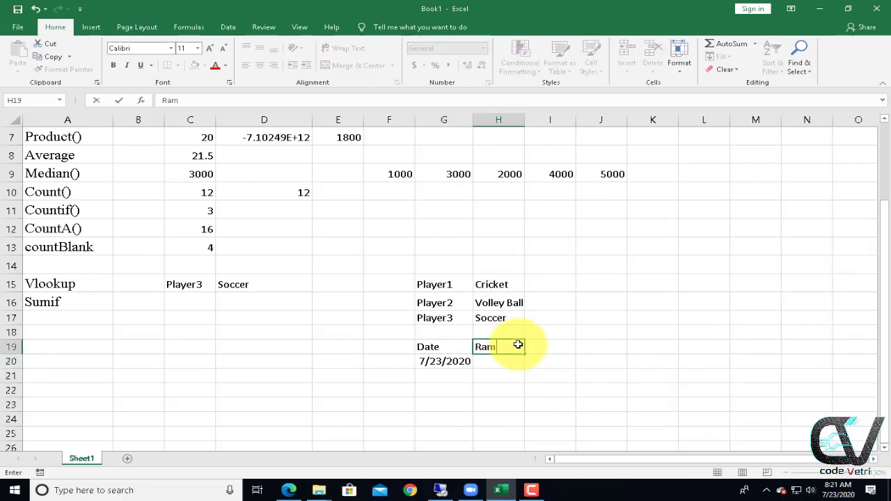
{"action": "key", "text": "Tab"}
{"action": "type", "text": "Lau"}
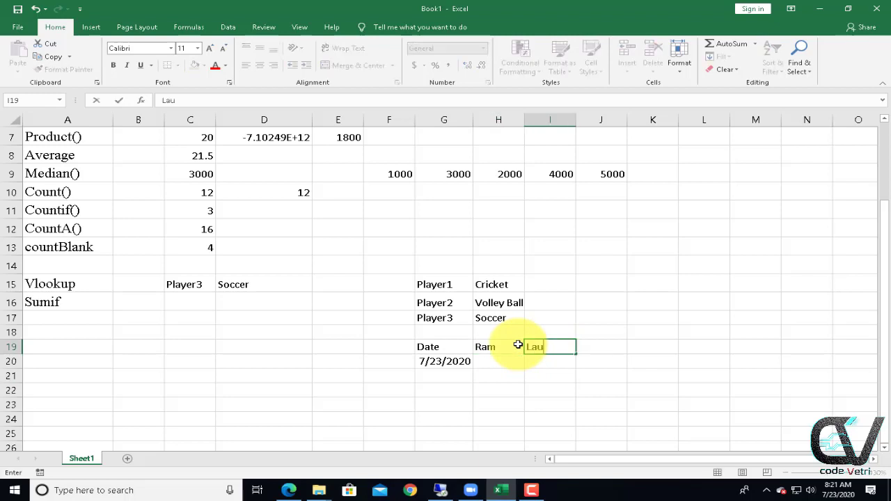
{"action": "key", "text": "Return"}
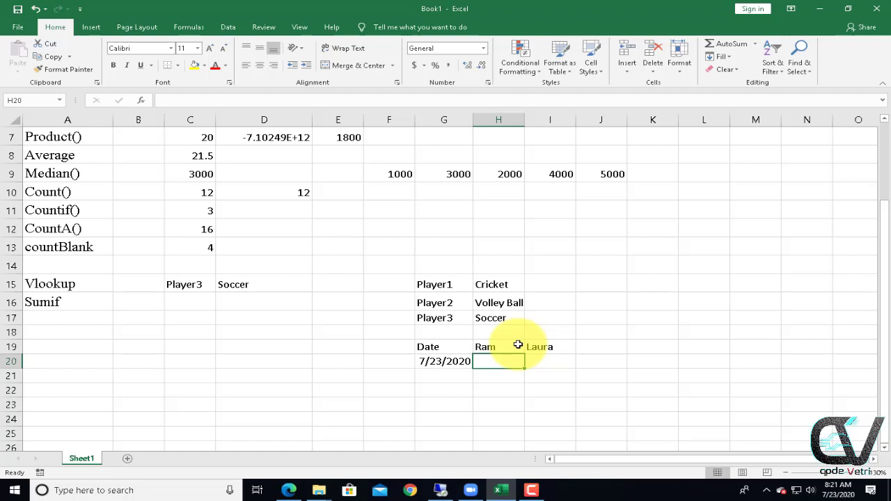
- Enter the amounts 250 in H20 and 300 in I20 beneath the two name headings
{"action": "type", "text": "250"}
{"action": "key", "text": "Tab"}
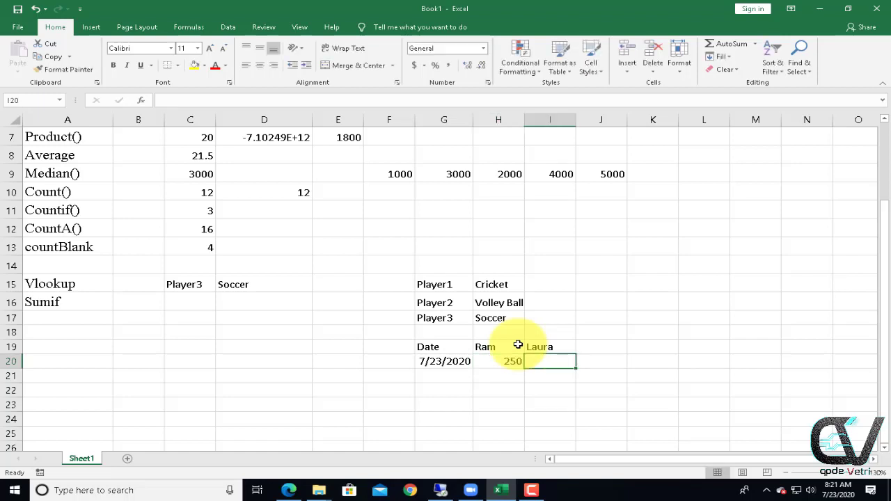
{"action": "type", "text": "300"}
{"action": "key", "text": "Tab"}
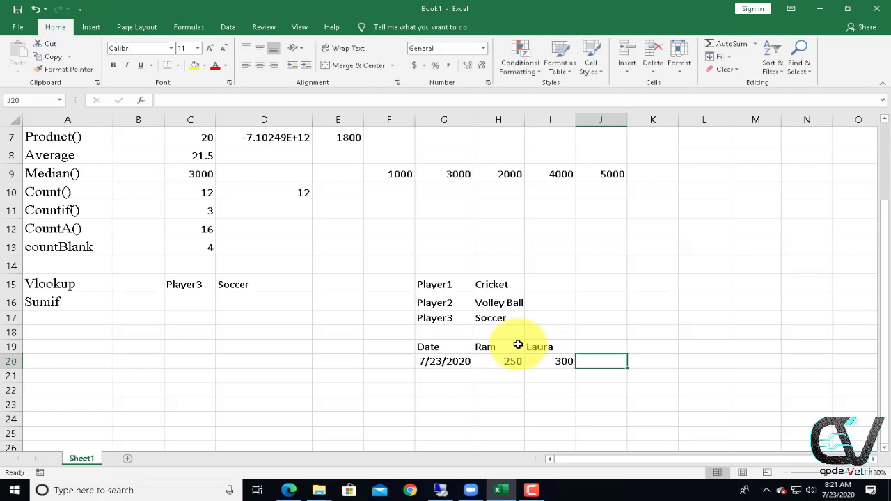
- Repeat the first person's name as the heading in J19 with the amount 150 in J20
{"action": "key", "text": "Up"}
{"action": "type", "text": "Ram"}
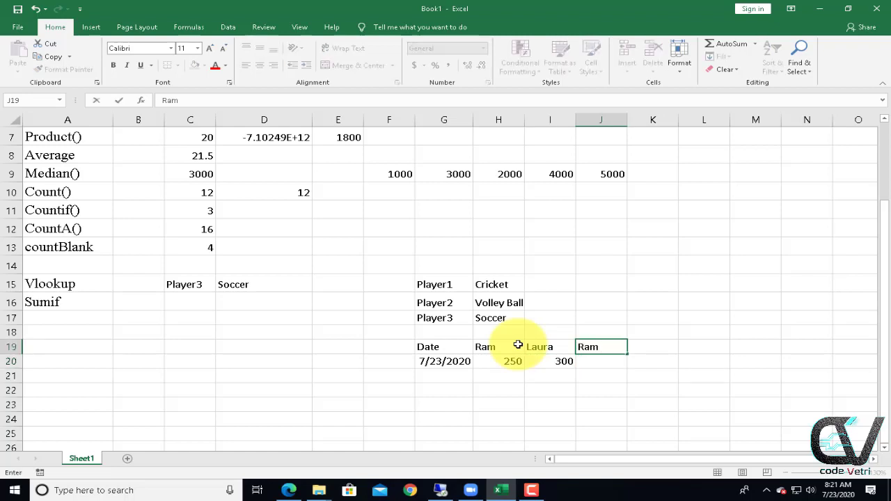
{"action": "key", "text": "Return"}
{"action": "type", "text": "150"}
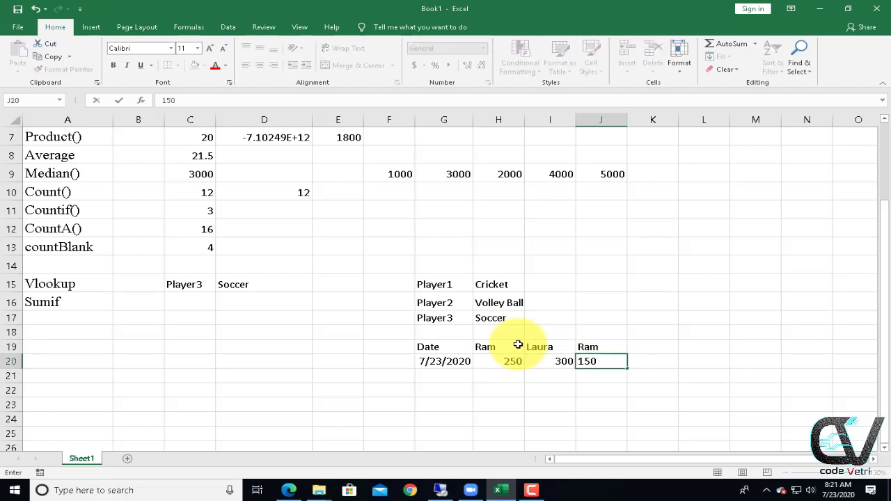
- Repeat the second person's name as the heading in K19 with the amount 300 in K20
{"action": "key", "text": "Right"}
{"action": "key", "text": "Up"}
{"action": "type", "text": "La"}
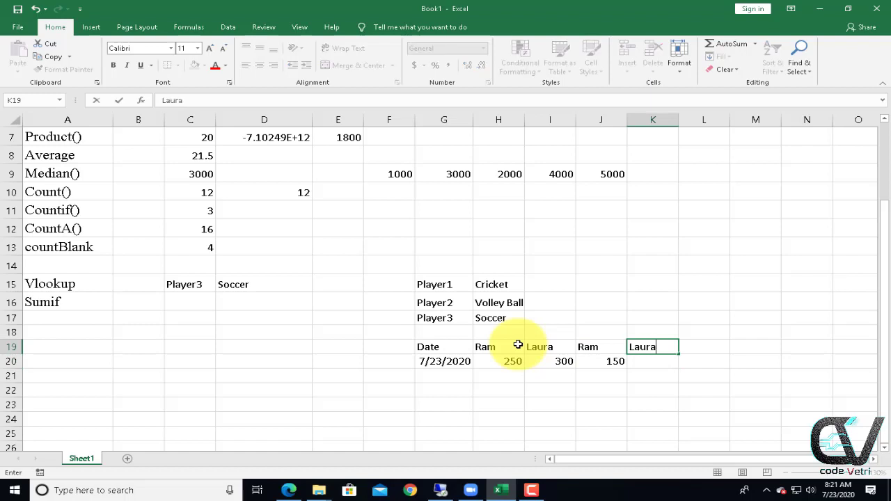
{"action": "type", "text": "ura"}
{"action": "key", "text": "Down"}
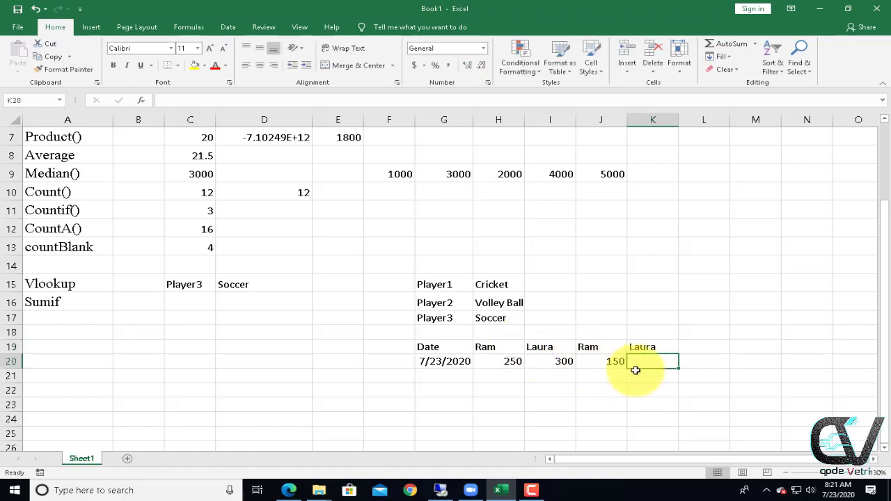
{"action": "type", "text": "300"}
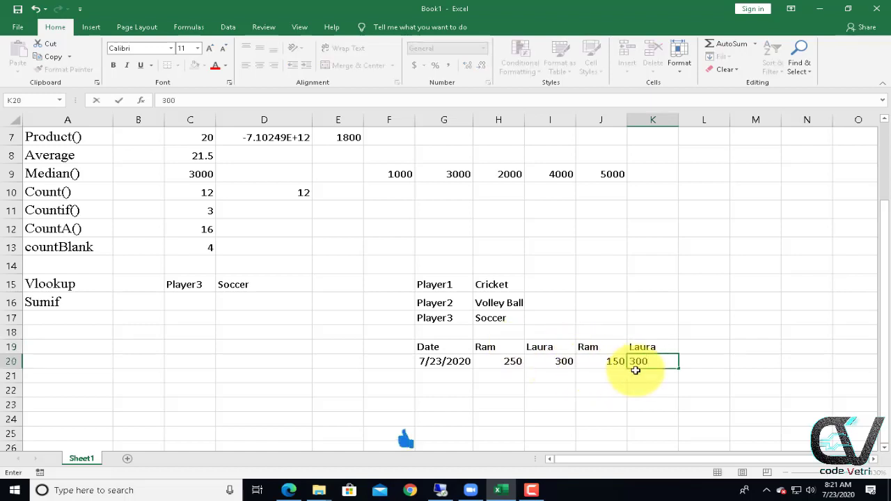
- Enter the first person's name once more as the heading in L19 with the amount 100 in L20
{"action": "key", "text": "Tab"}
{"action": "key", "text": "Up"}
{"action": "type", "text": "Ram"}
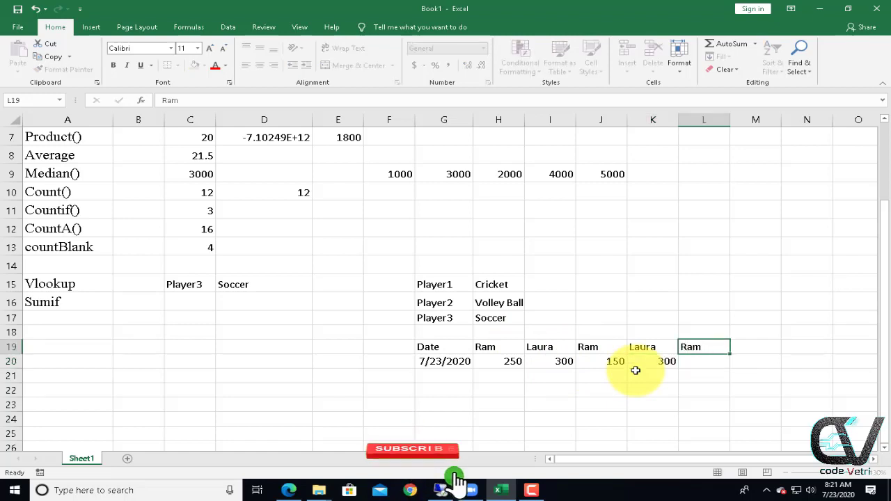
{"action": "key", "text": "Return"}
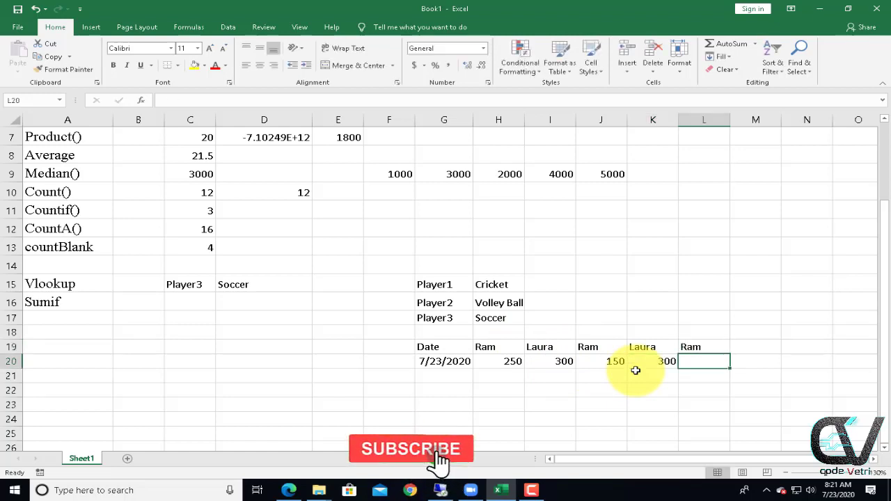
{"action": "type", "text": "100"}
{"action": "key", "text": "Return"}
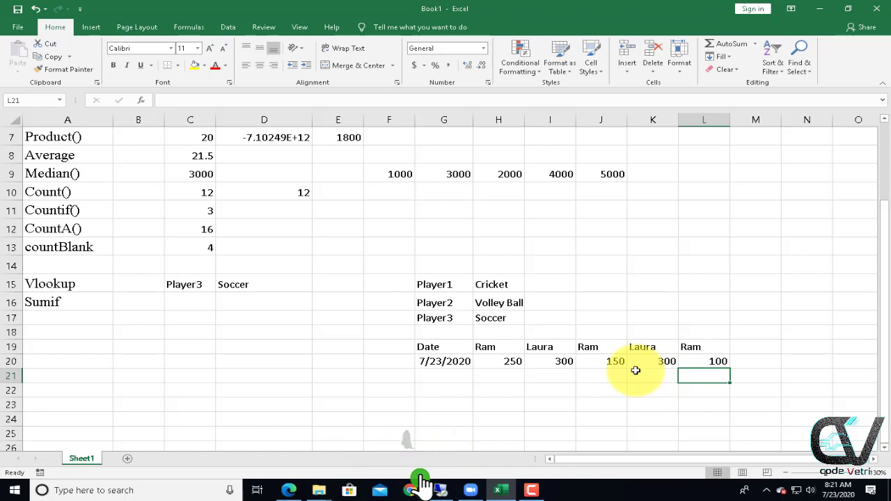
{"action": "left_click", "coordinate": [513, 346]}
{"action": "left_click_drag", "start_coordinate": [491, 366], "coordinate": [720, 359]}
{"action": "left_click", "coordinate": [526, 391]}
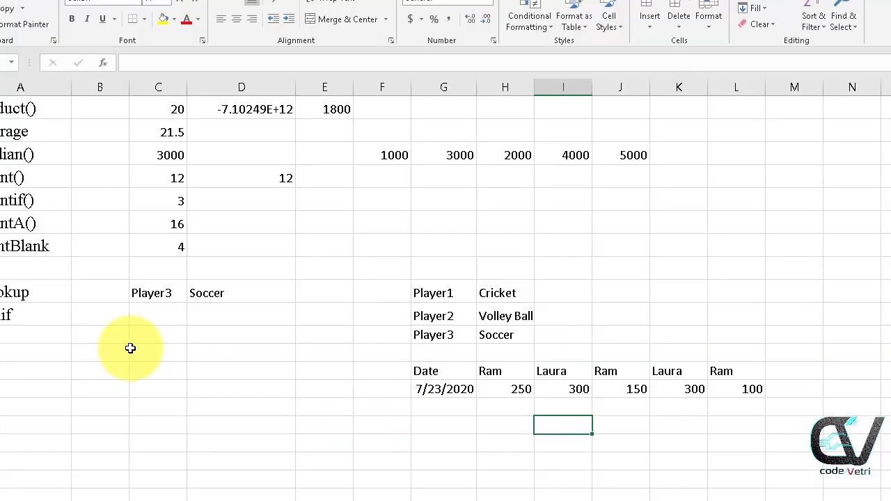
- Enter the first person's name as the criterion in B16 beside the Sumif label
{"action": "left_click", "coordinate": [151, 318]}
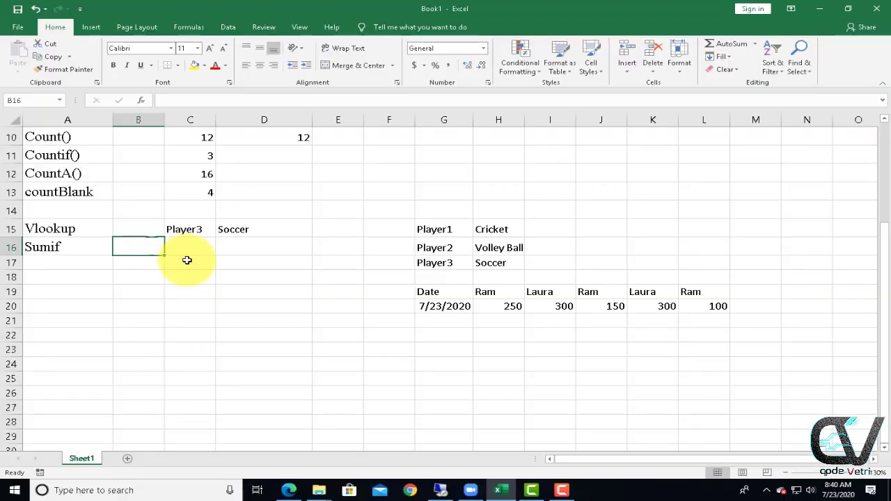
{"action": "type", "text": "Ram"}
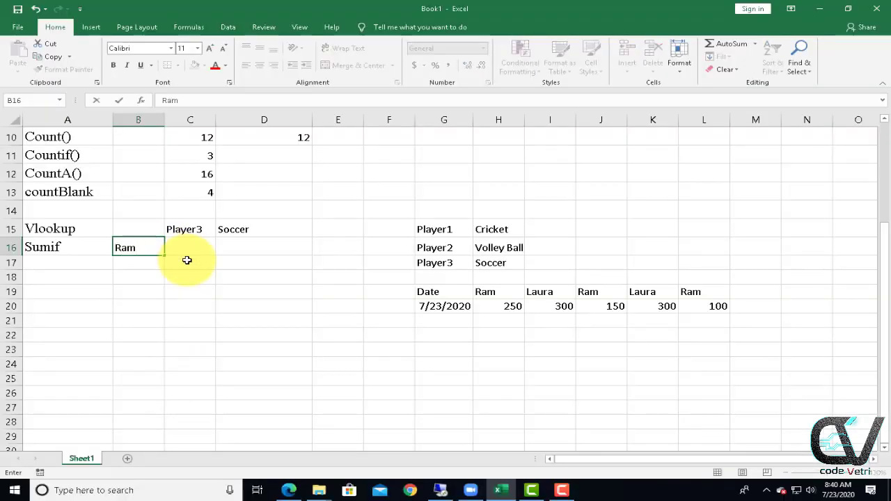
{"action": "key", "text": "Tab"}
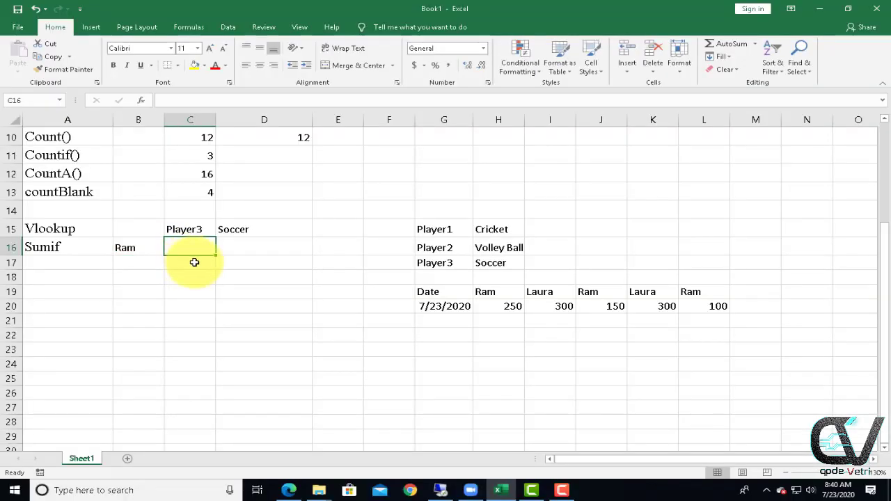
- Enter =SUMIF(H19:L20,B16,H20:L20) in C16 to total the amounts belonging to the person named in B16
{"action": "type", "text": "=sumi"}
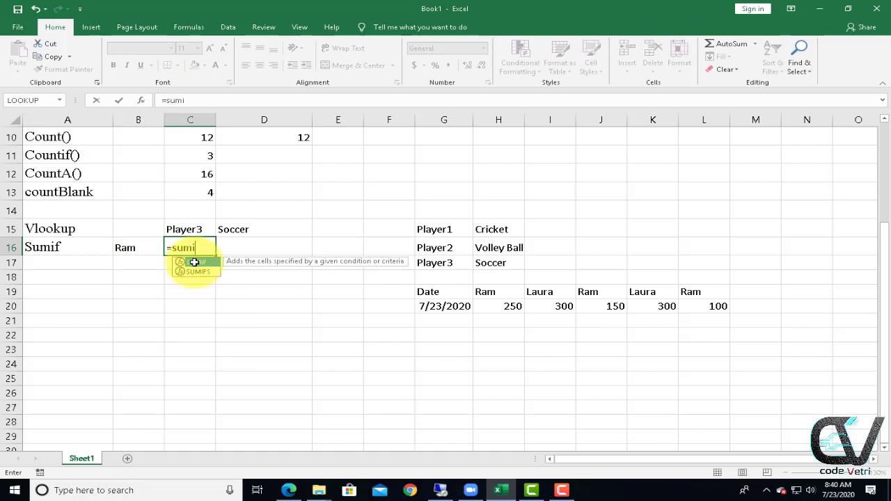
{"action": "double_click", "coordinate": [195, 262]}
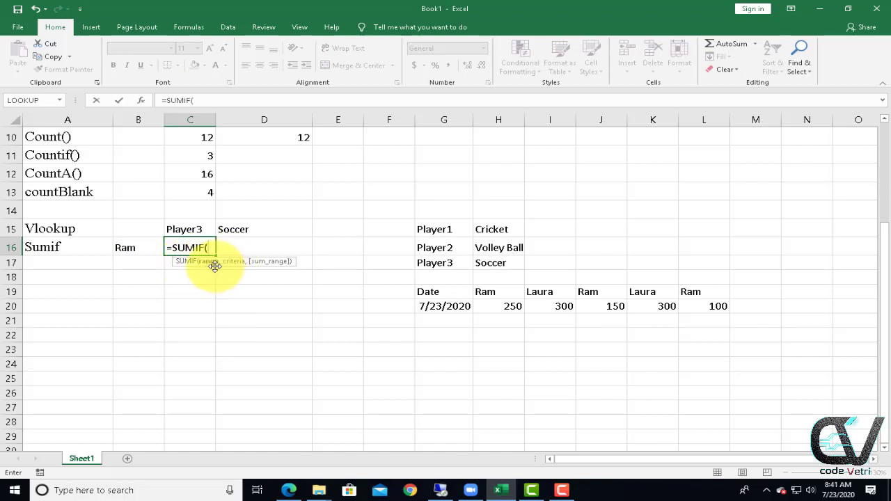
{"action": "left_click_drag", "start_coordinate": [489, 292], "coordinate": [700, 293]}
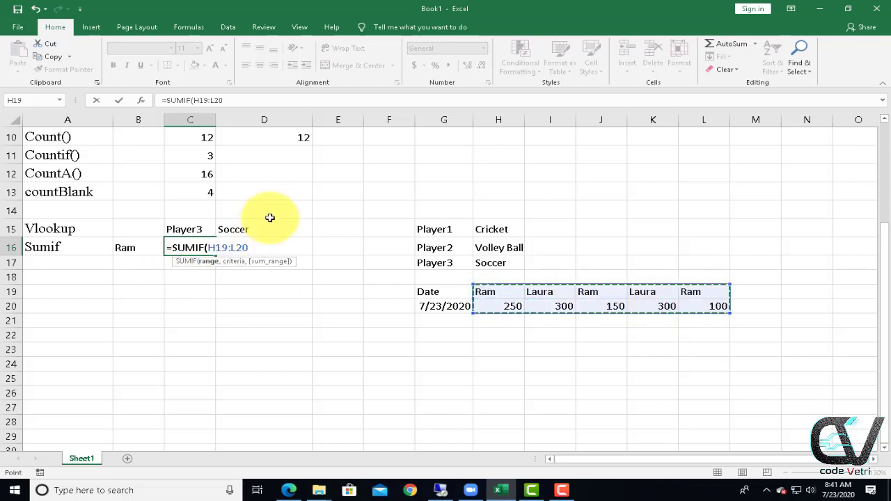
{"action": "type", "text": ","}
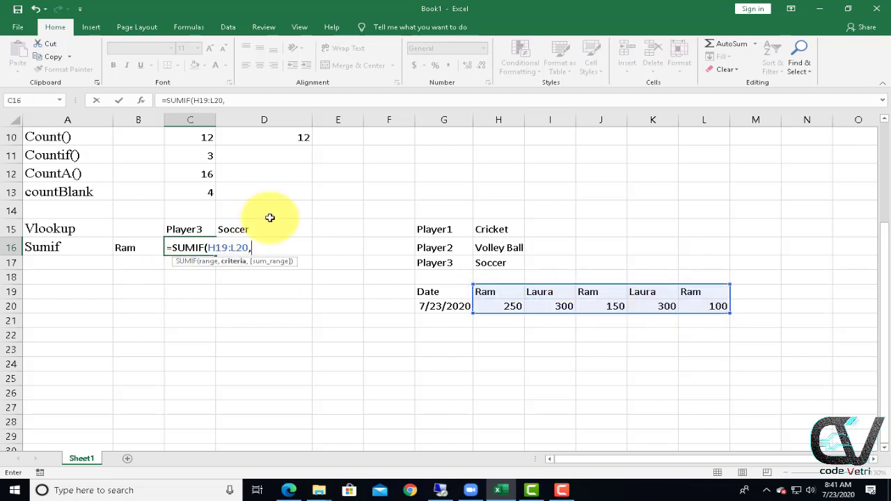
{"action": "left_click", "coordinate": [137, 250]}
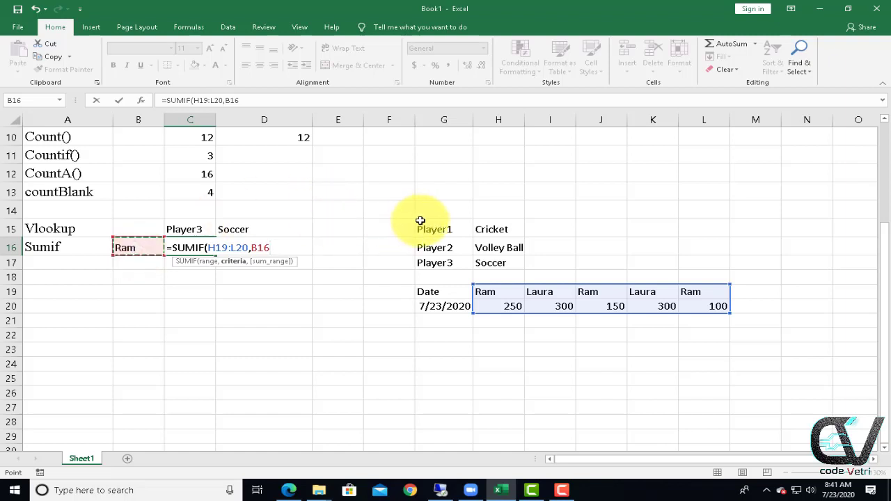
{"action": "type", "text": ","}
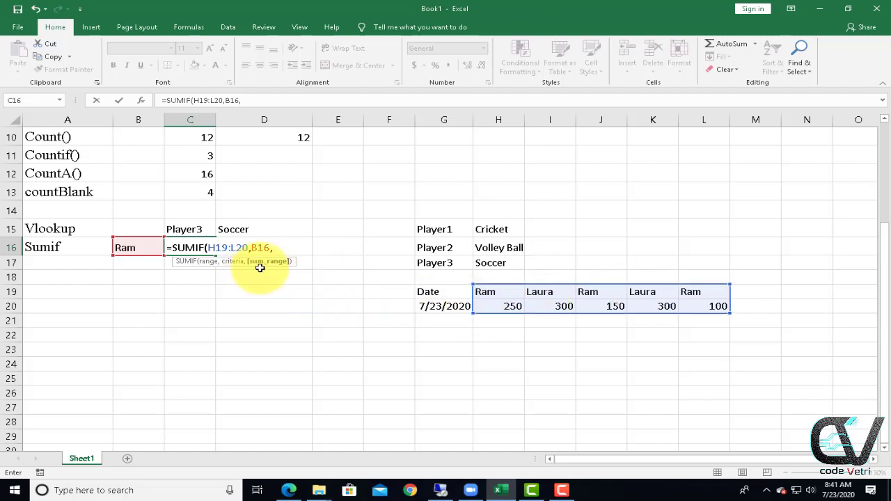
{"action": "left_click_drag", "start_coordinate": [495, 306], "coordinate": [717, 308]}
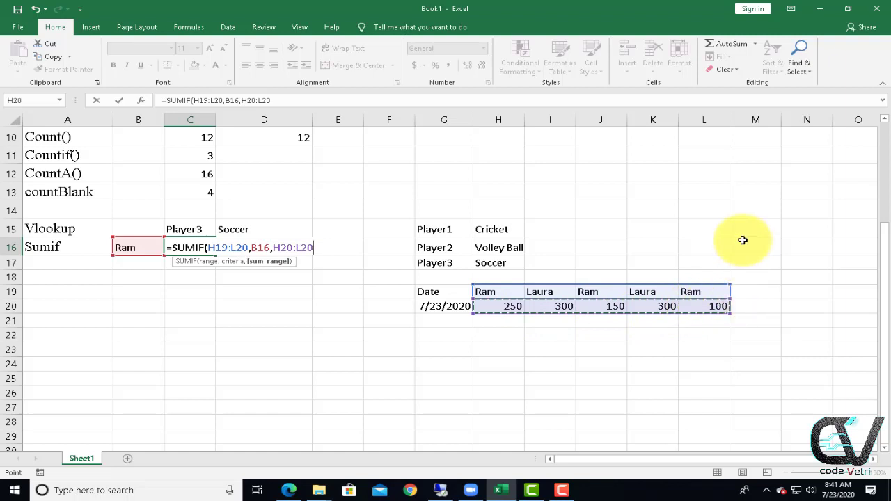
{"action": "type", "text": ")"}
{"action": "key", "text": "Return"}
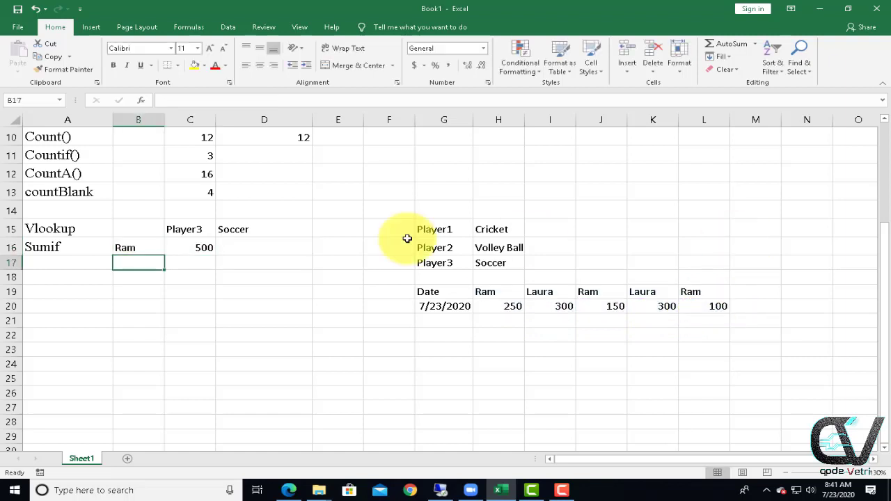
- Replace the Sumif criterion in B16 with the second person's name
{"action": "left_click", "coordinate": [124, 251]}
{"action": "type", "text": "Laura"}
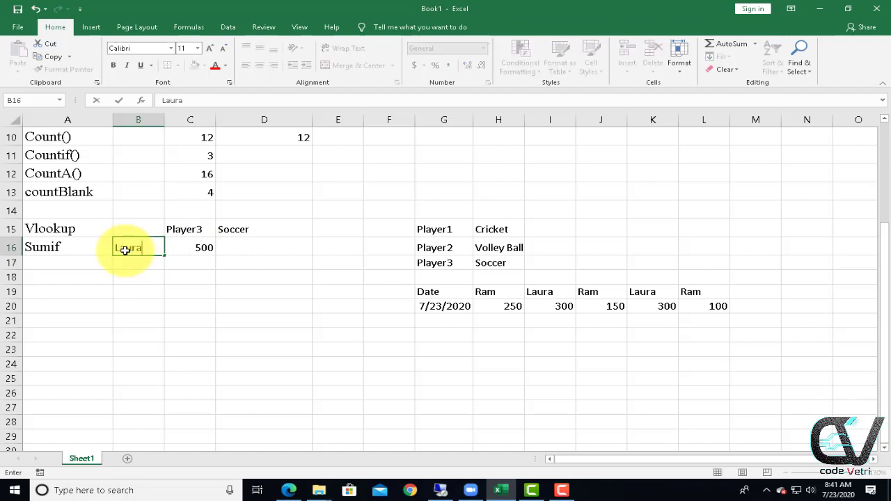
{"action": "key", "text": "Return"}
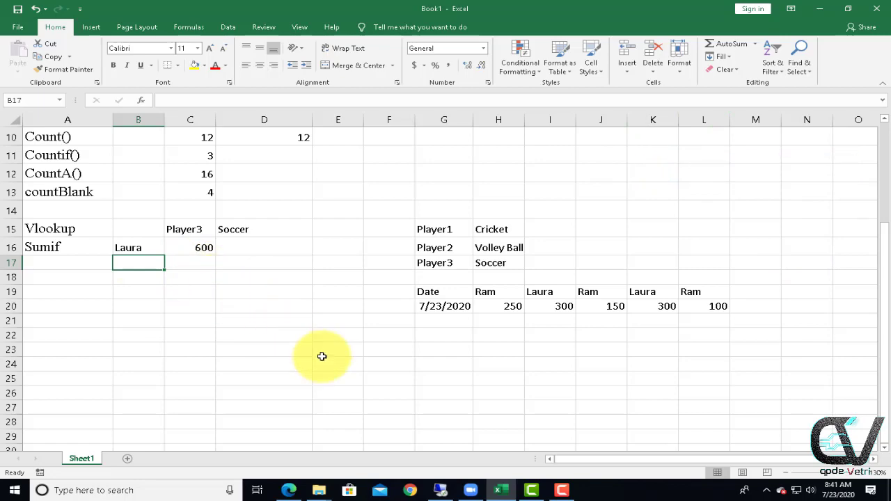
{"action": "scroll", "coordinate": [321, 356], "scroll_direction": "up", "scroll_amount": 3}
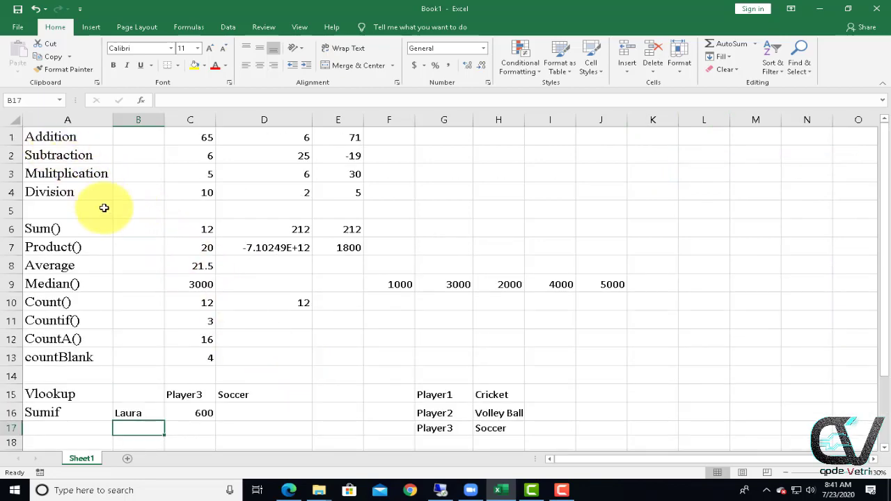
{"action": "scroll", "coordinate": [73, 198], "scroll_direction": "down", "scroll_amount": 1}
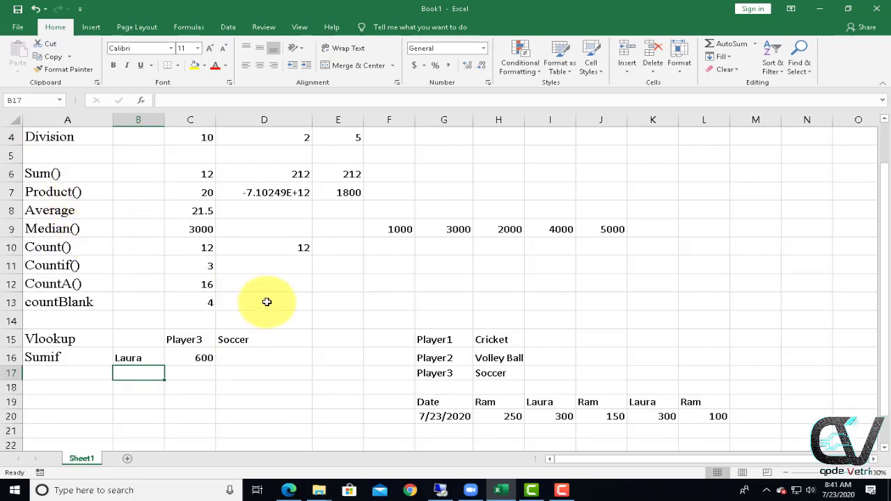
{"action": "scroll", "coordinate": [332, 322], "scroll_direction": "down", "scroll_amount": 1}
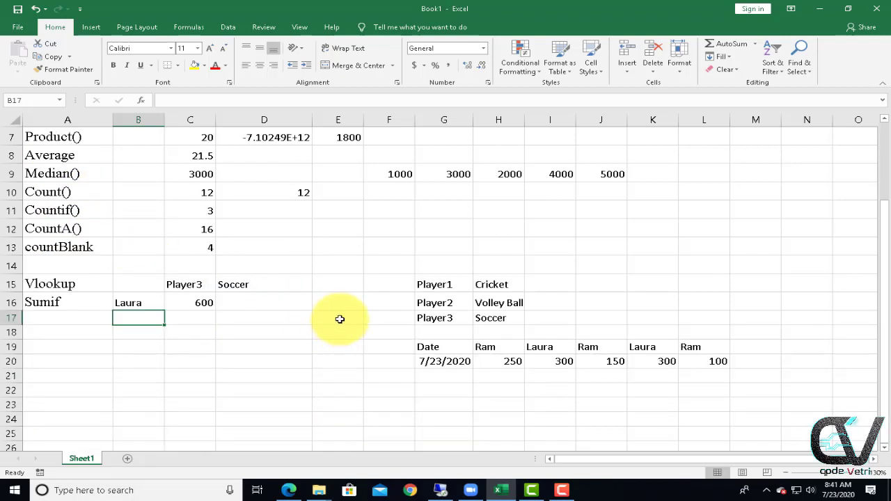